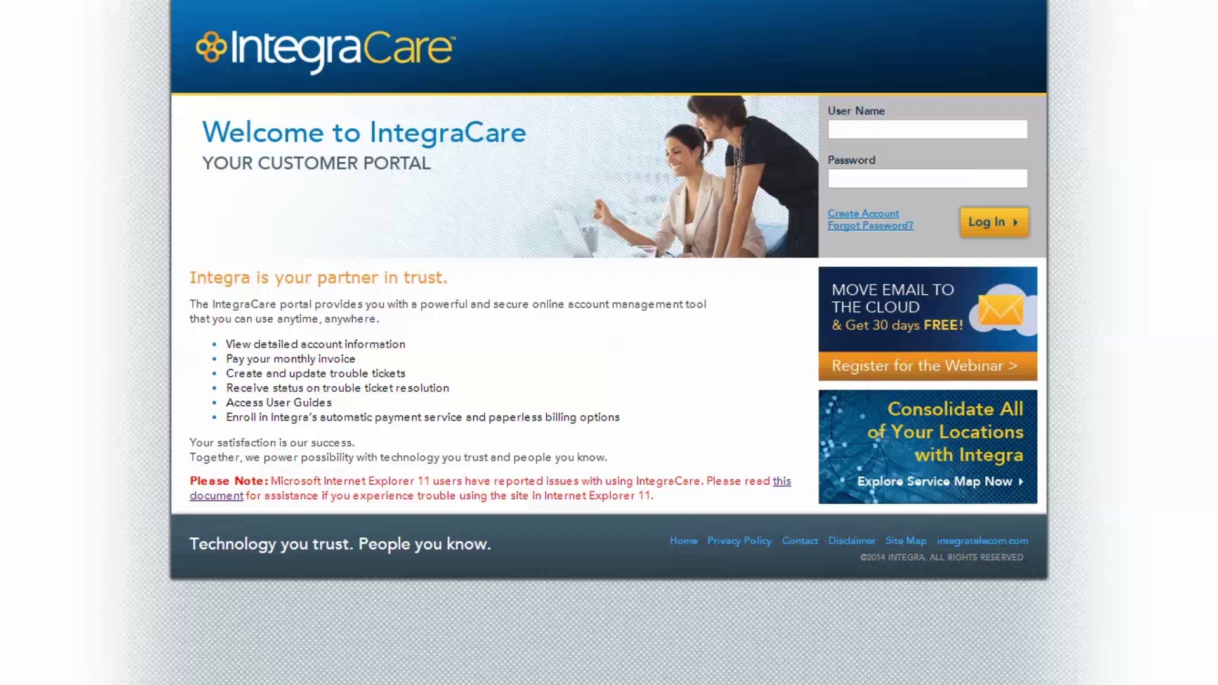
- Enter the demo user name and password, note the Create Account link, and sign in
click(891, 132)
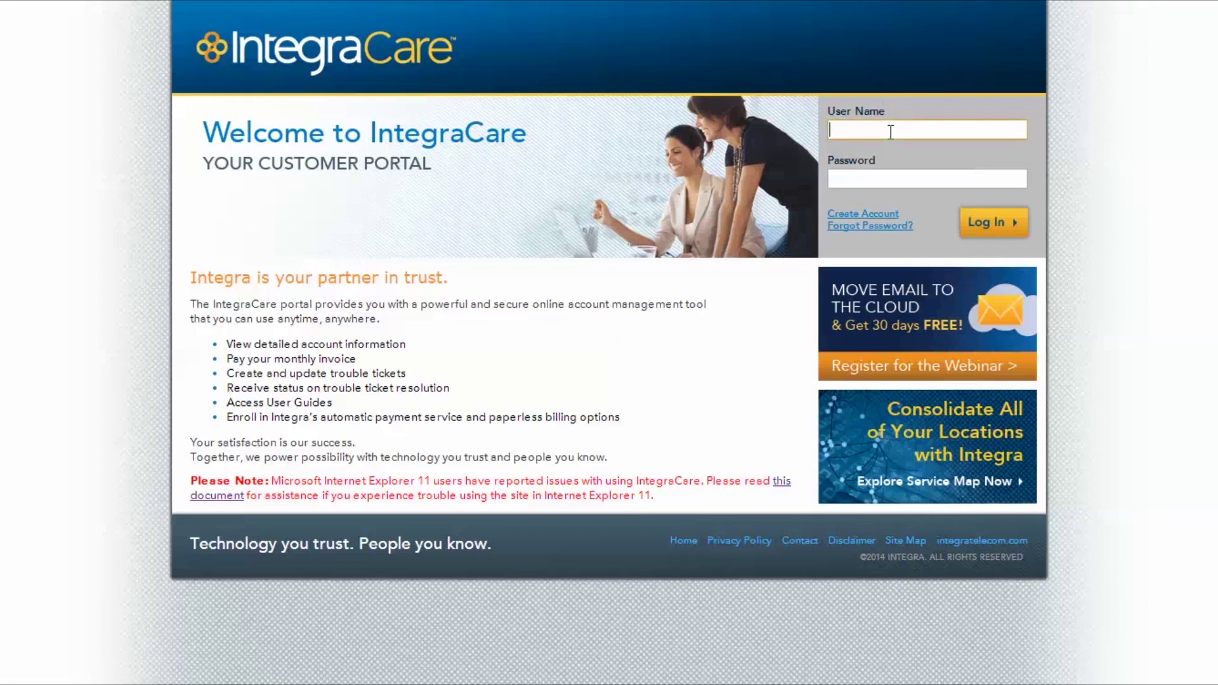
text(Username)
key(Tab)
text(*********)
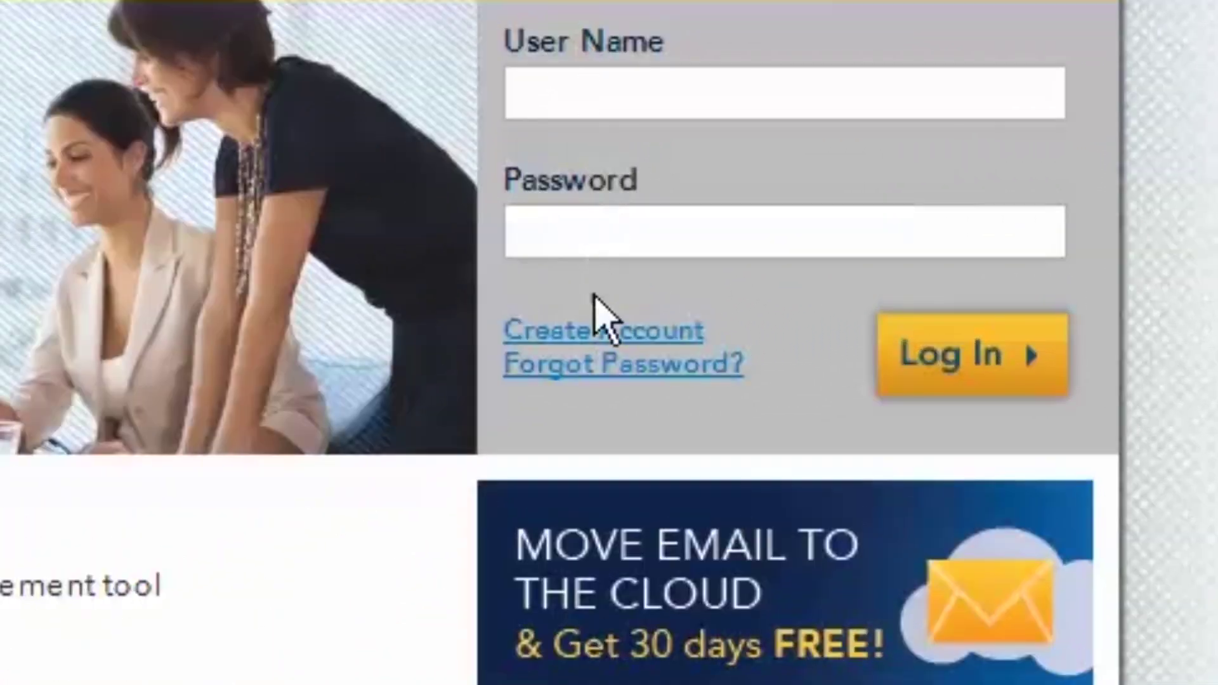
click(606, 327)
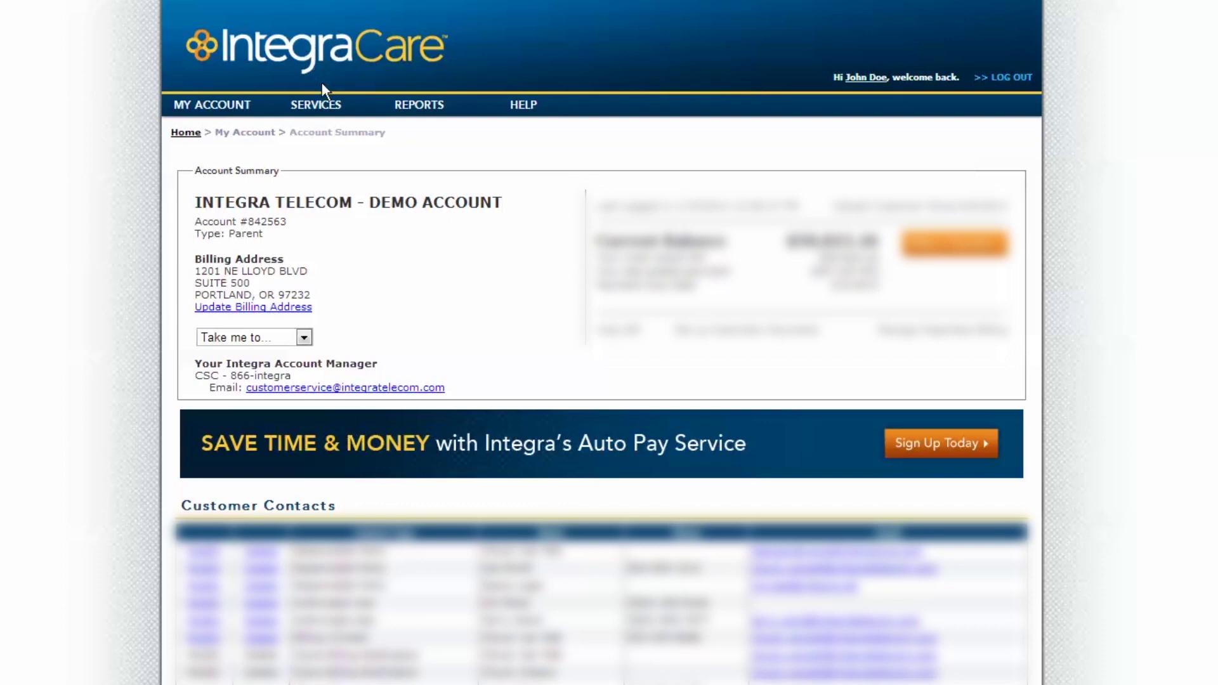
- Open My Dashboard, show the Washington location's services on the map, and review a ticket's details
mouse_move(321, 103)
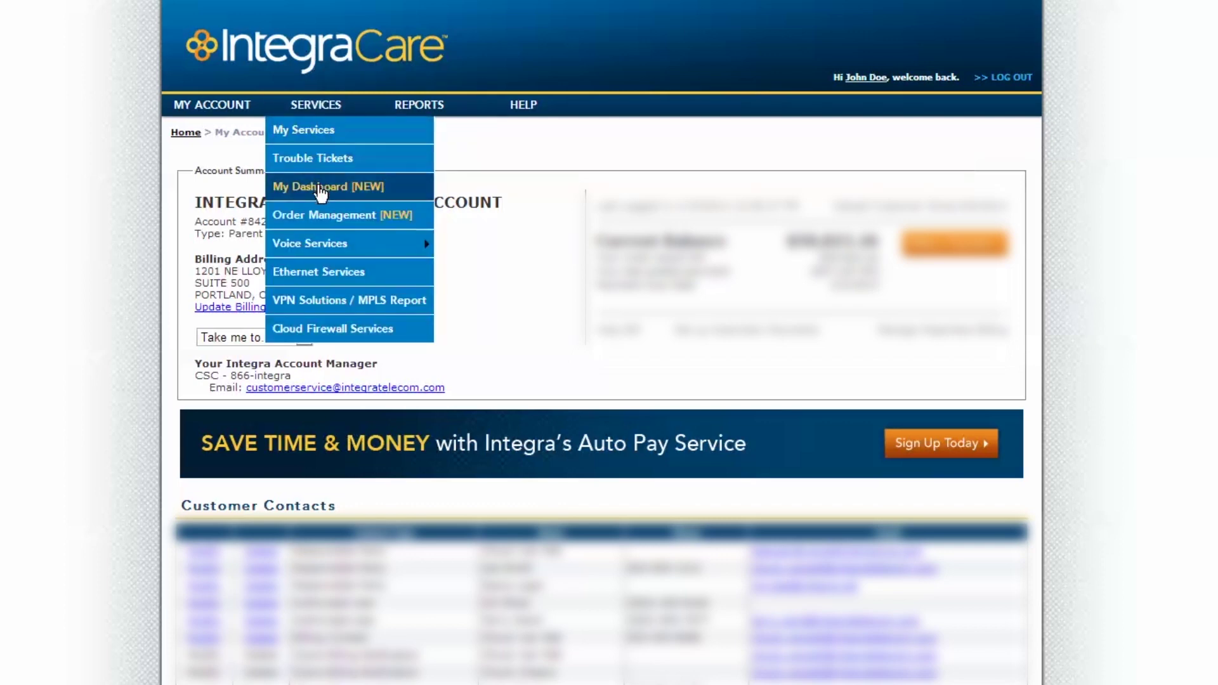
click(320, 189)
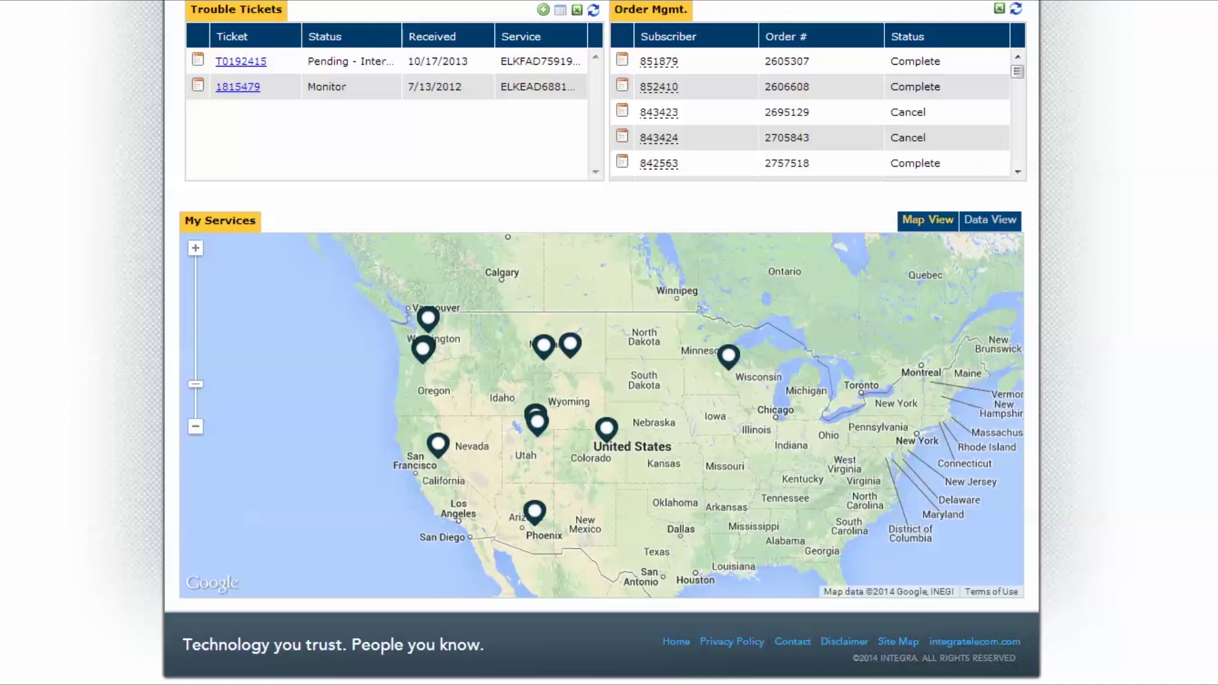
click(424, 350)
drag(545, 344, 551, 424)
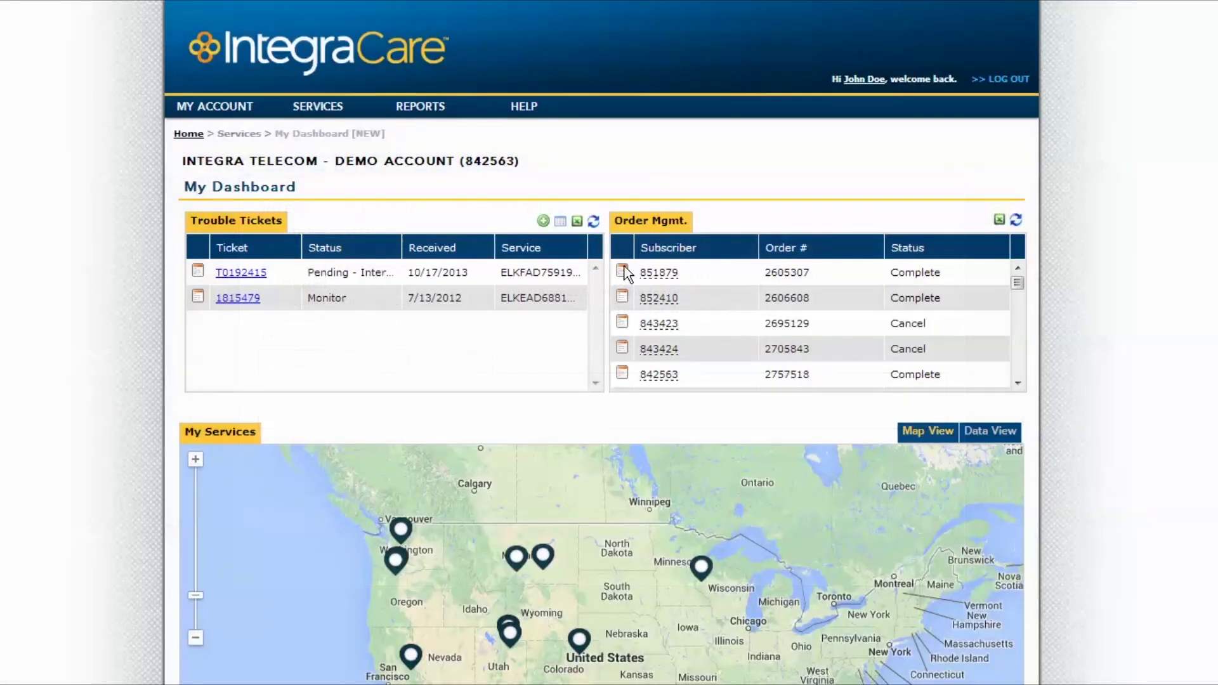
click(623, 268)
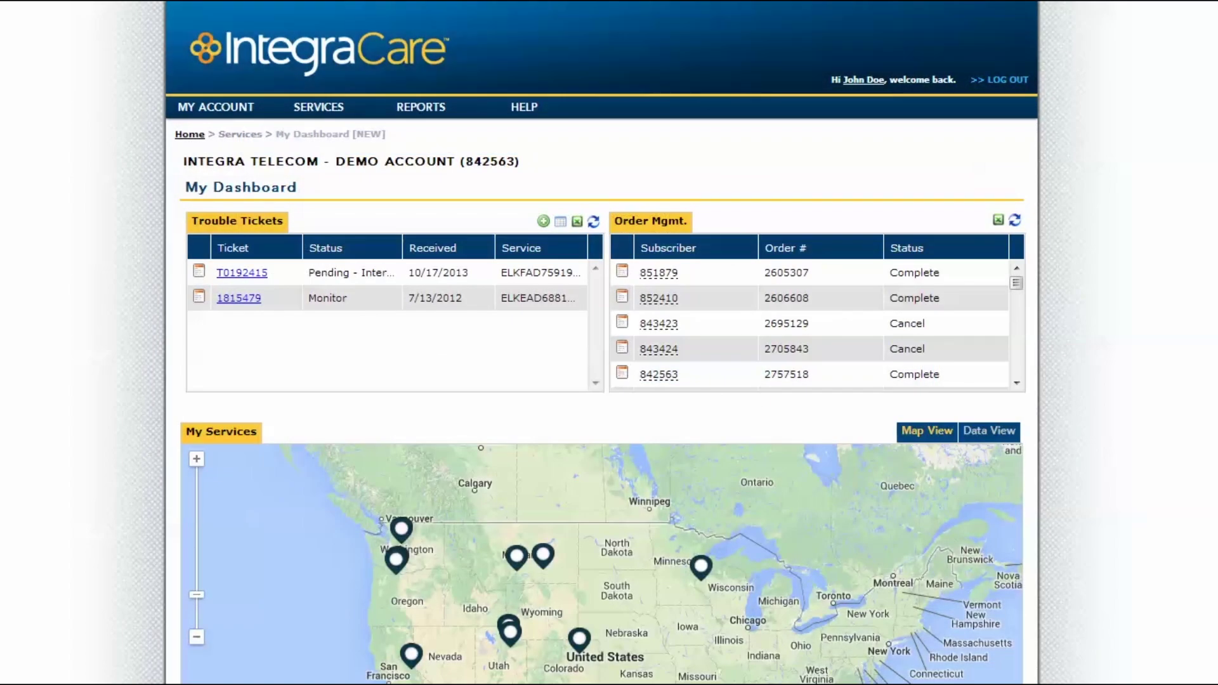
mouse_move(319, 107)
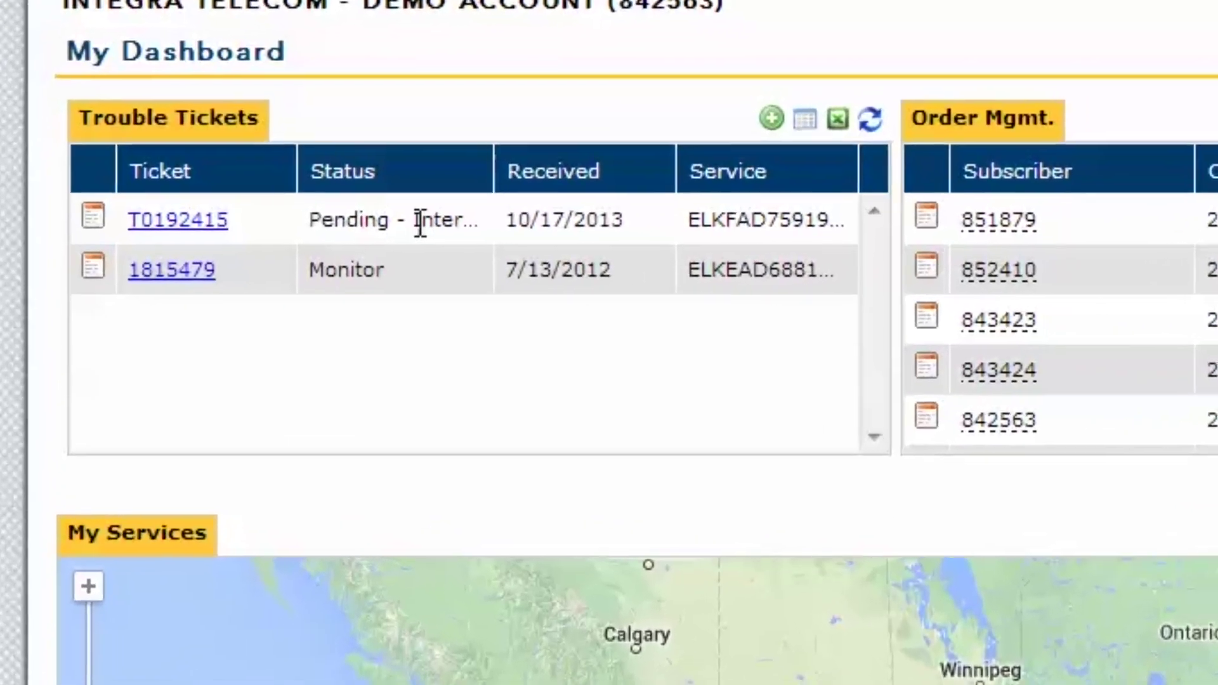
- Create a repair ticket for the Toll Free Services line: Out of Service, access Any time
click(771, 118)
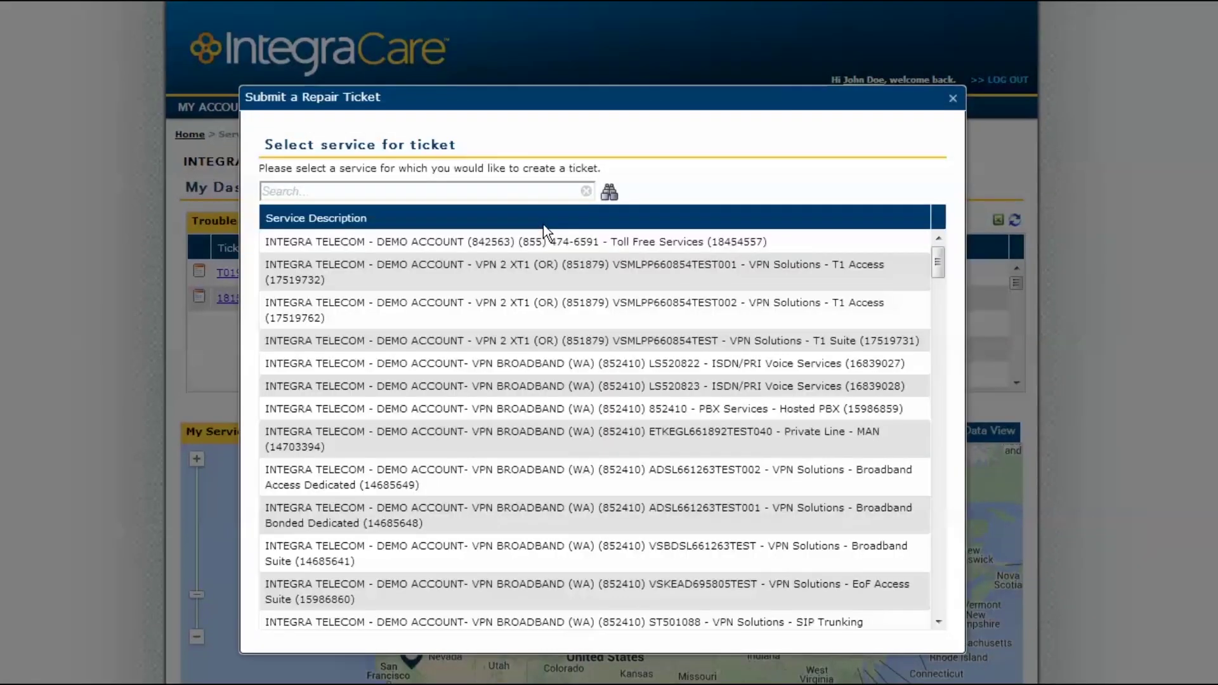
click(544, 241)
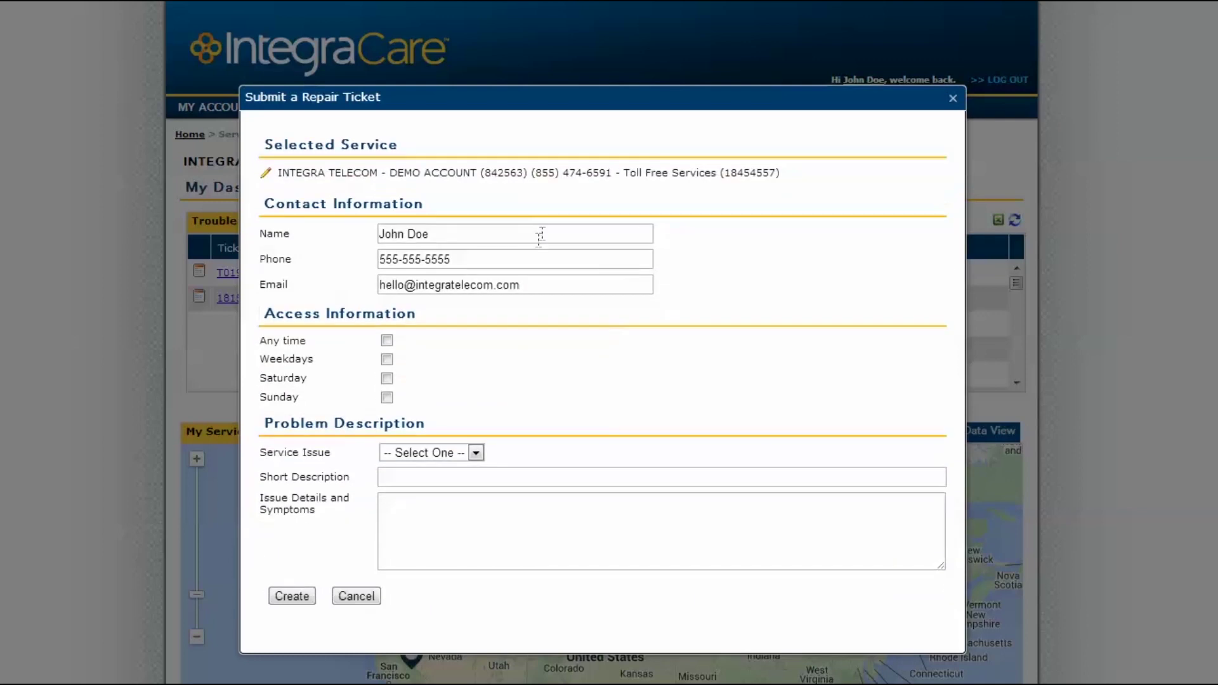
click(386, 340)
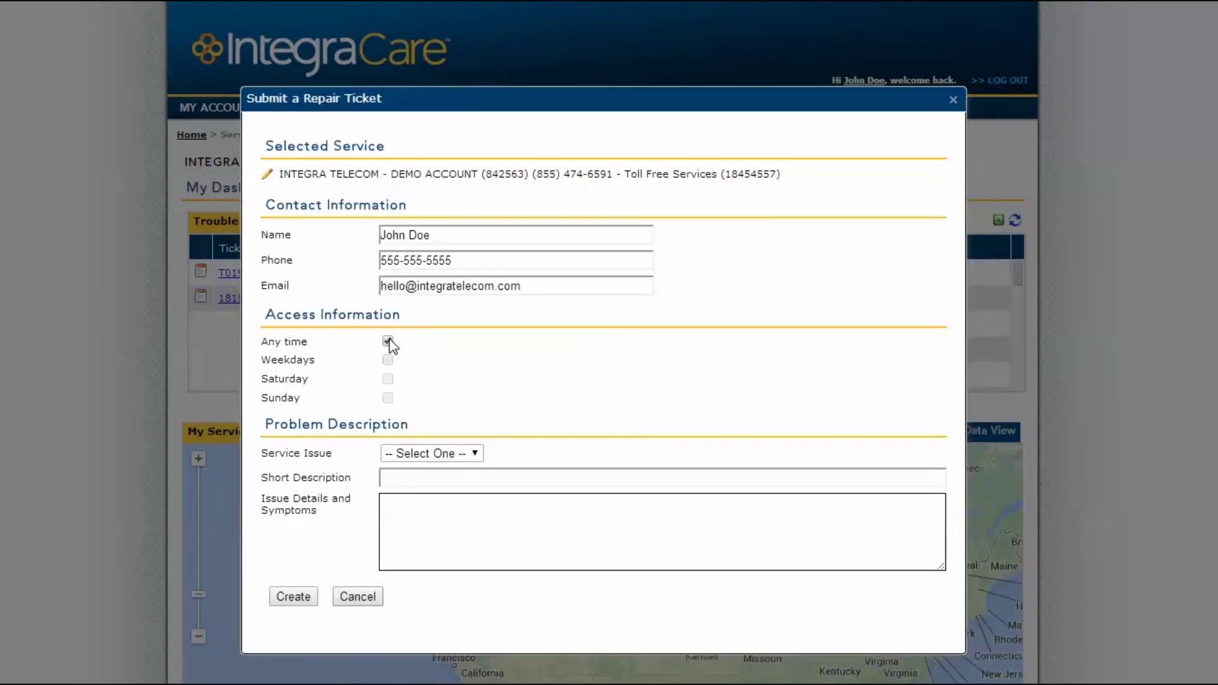
click(476, 453)
click(470, 487)
click(460, 476)
click(461, 502)
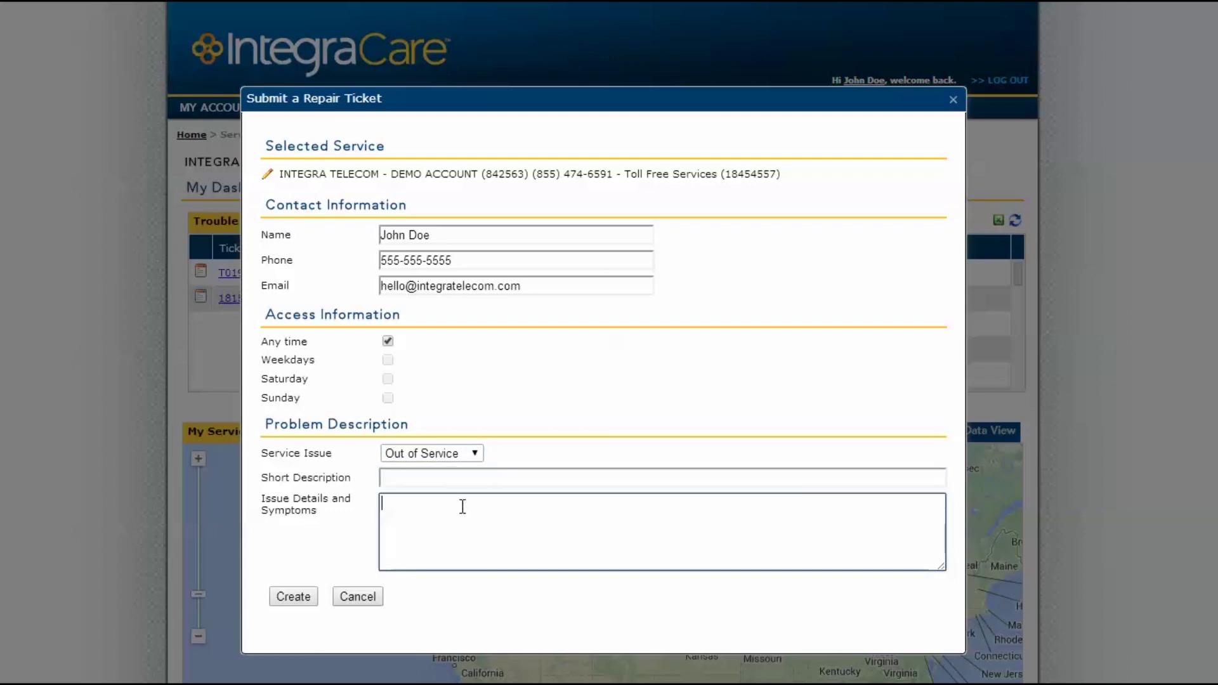
click(292, 598)
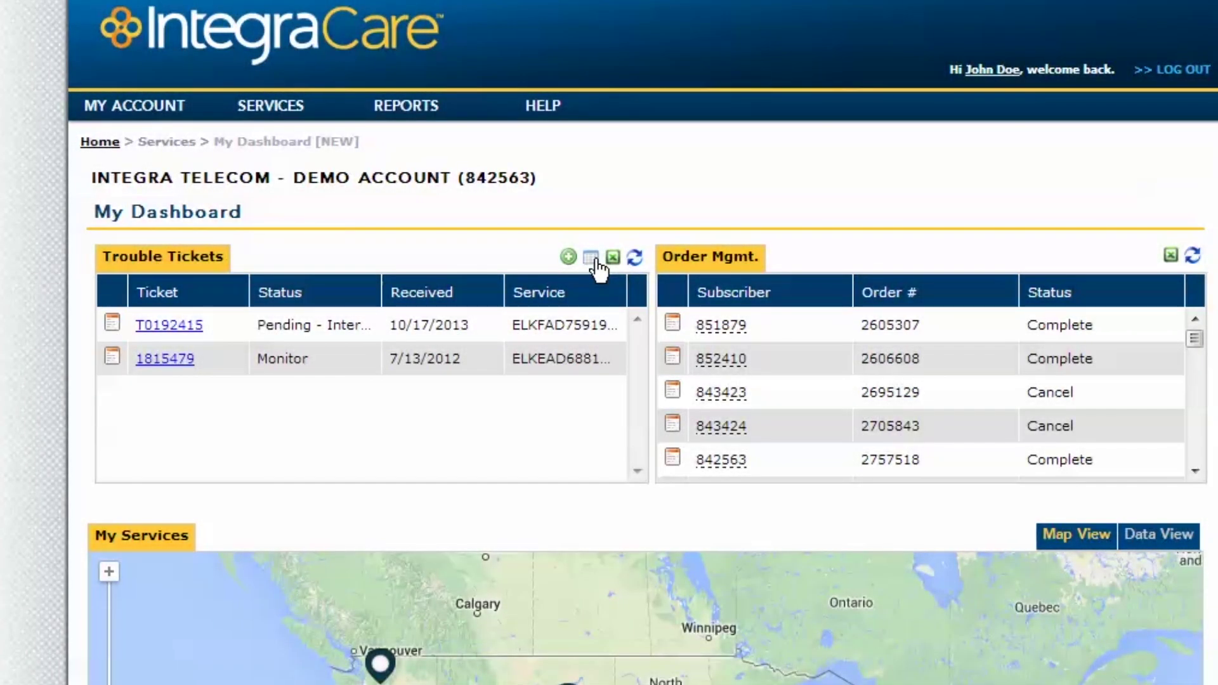
- Refresh Trouble Tickets, then change the saved Master Card's expiry month to 01 - Jan
click(634, 257)
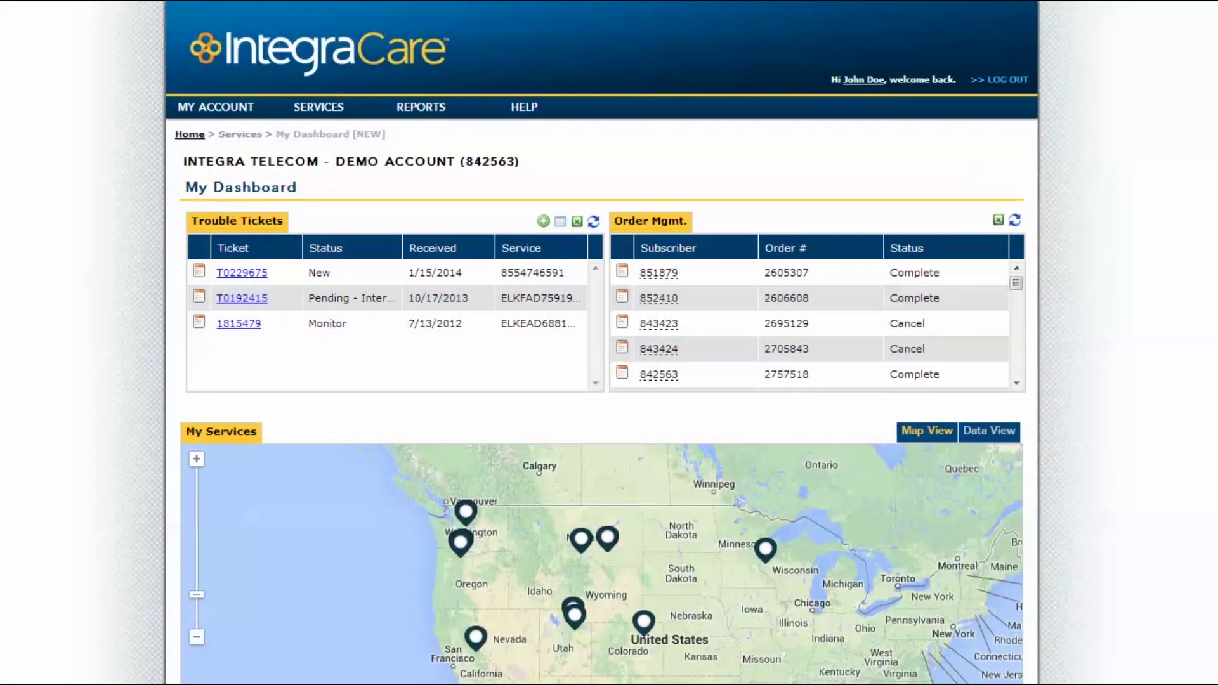
mouse_move(181, 109)
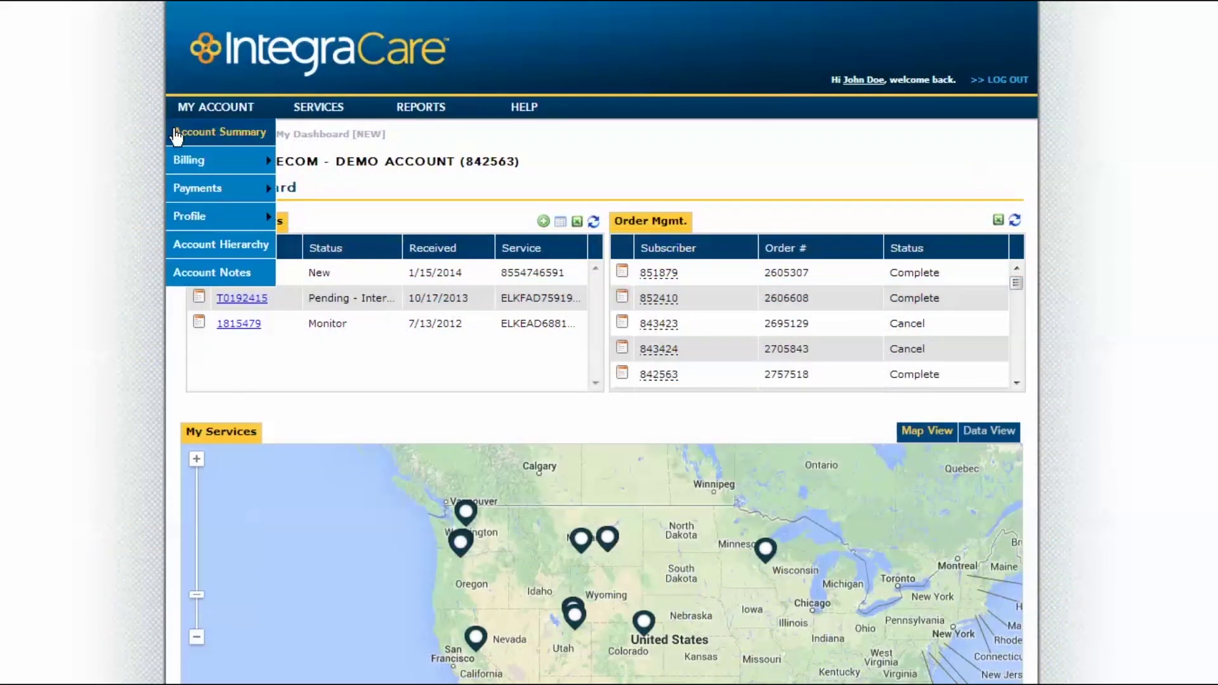
mouse_move(170, 162)
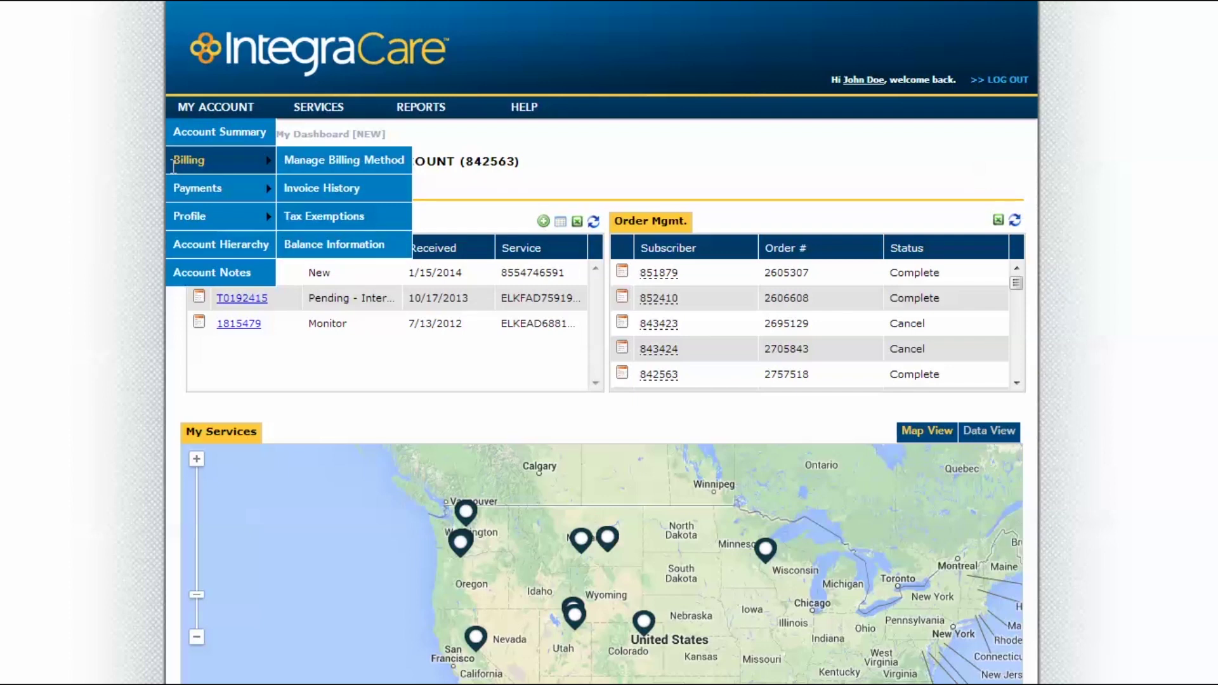
mouse_move(229, 188)
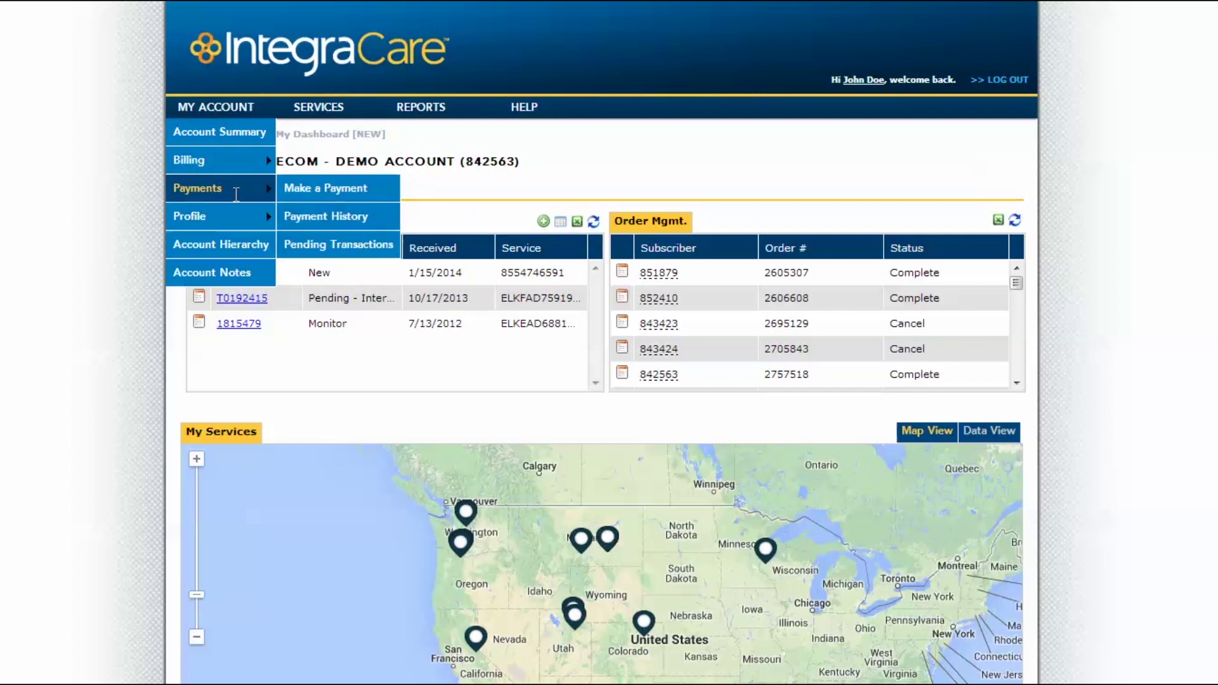
mouse_move(237, 217)
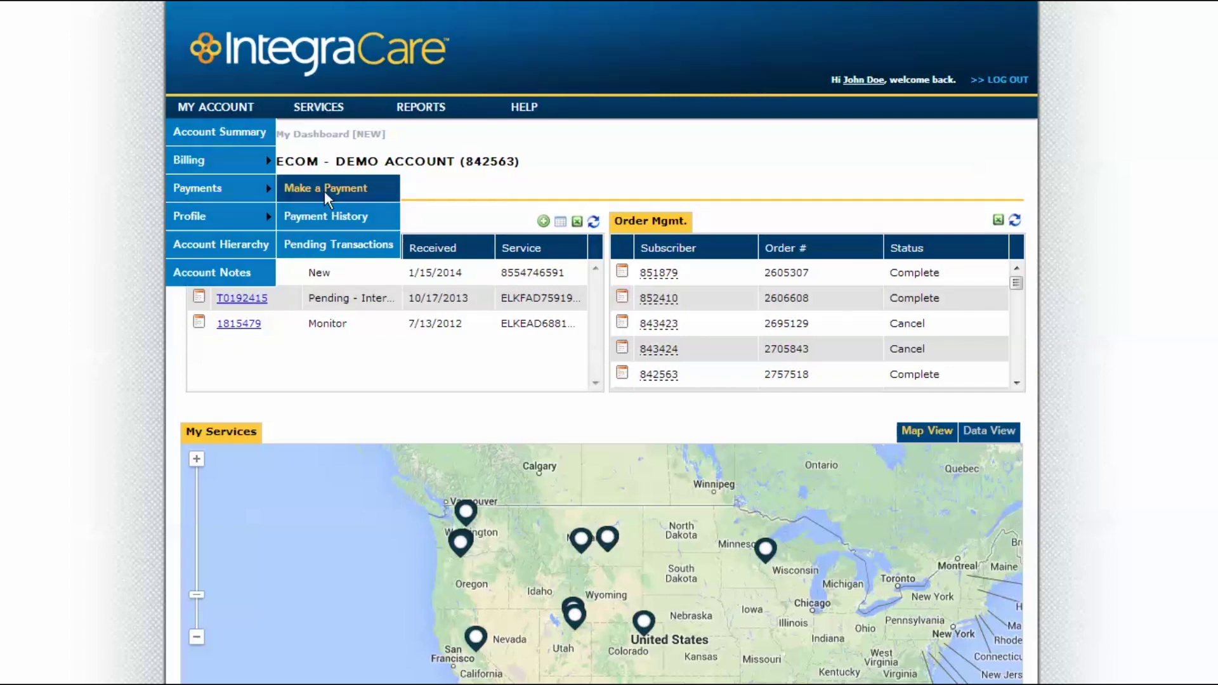
click(326, 192)
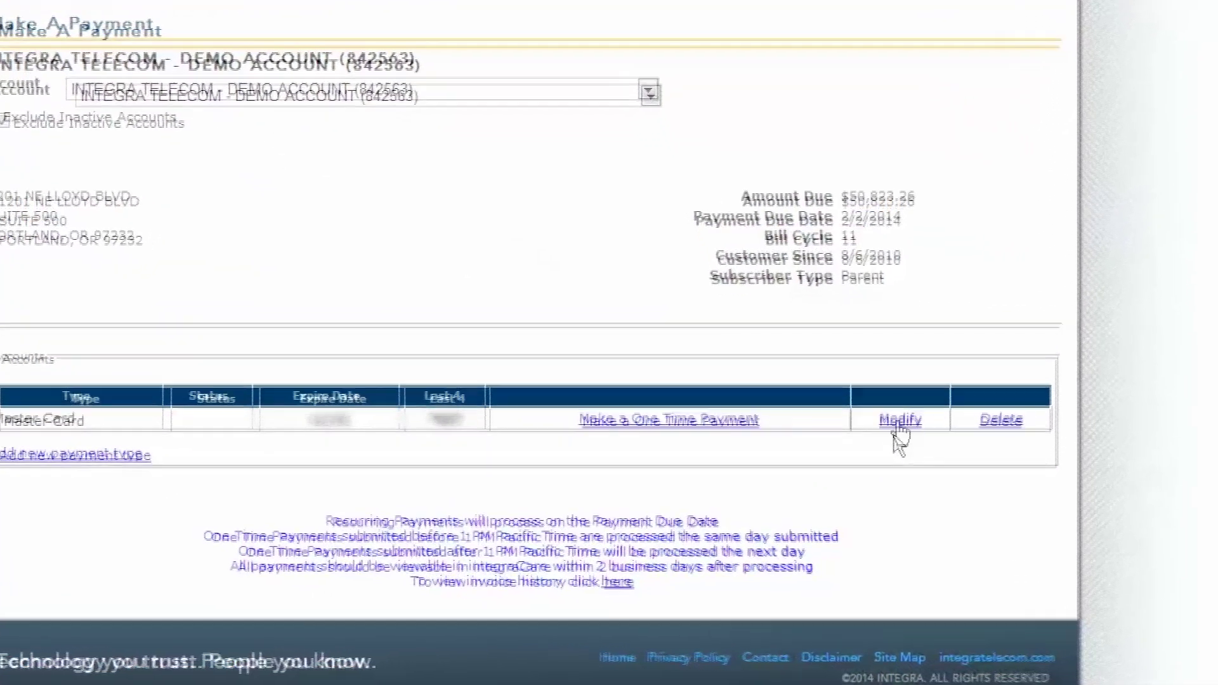
click(899, 420)
click(665, 475)
click(647, 491)
click(629, 499)
text(123)
click(640, 537)
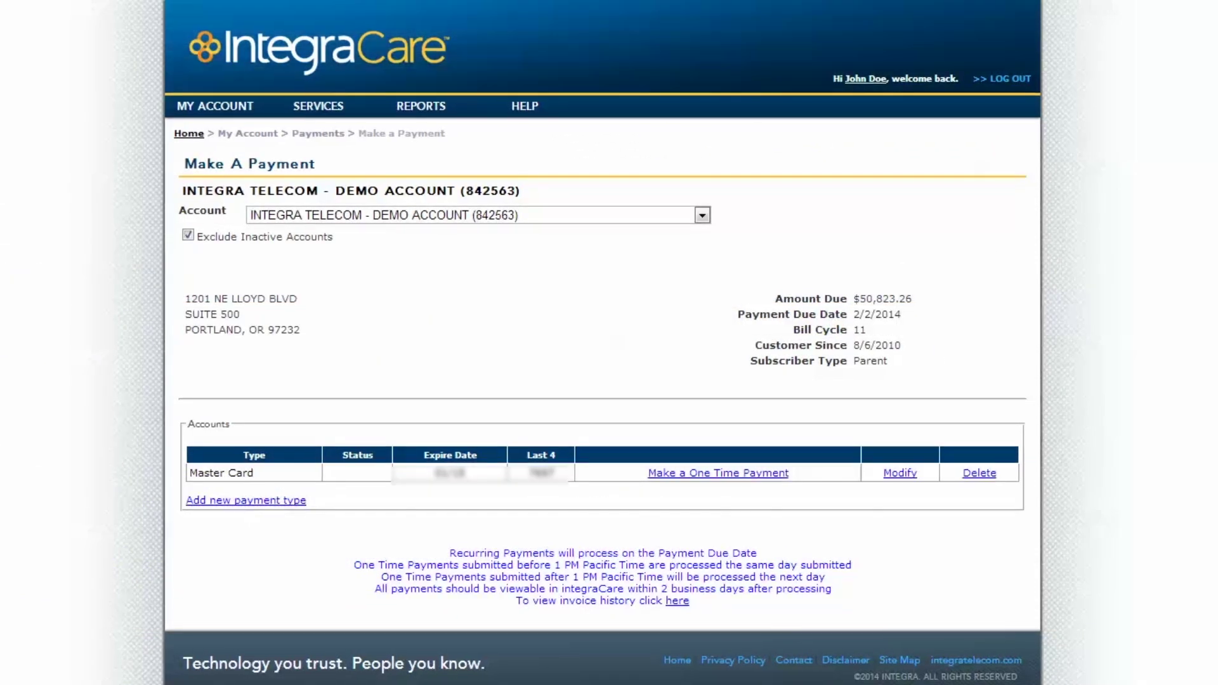
- Submit paperless billing enrollment on the Manage Billing Method page
mouse_move(214, 106)
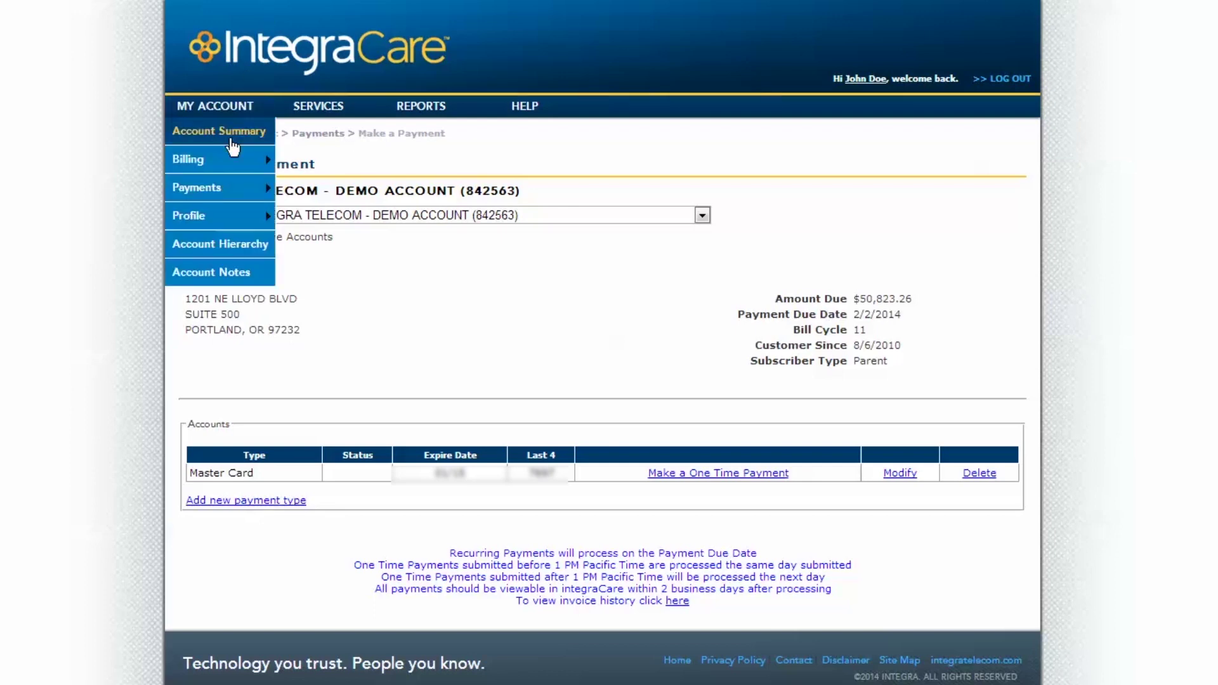
mouse_move(230, 155)
click(318, 167)
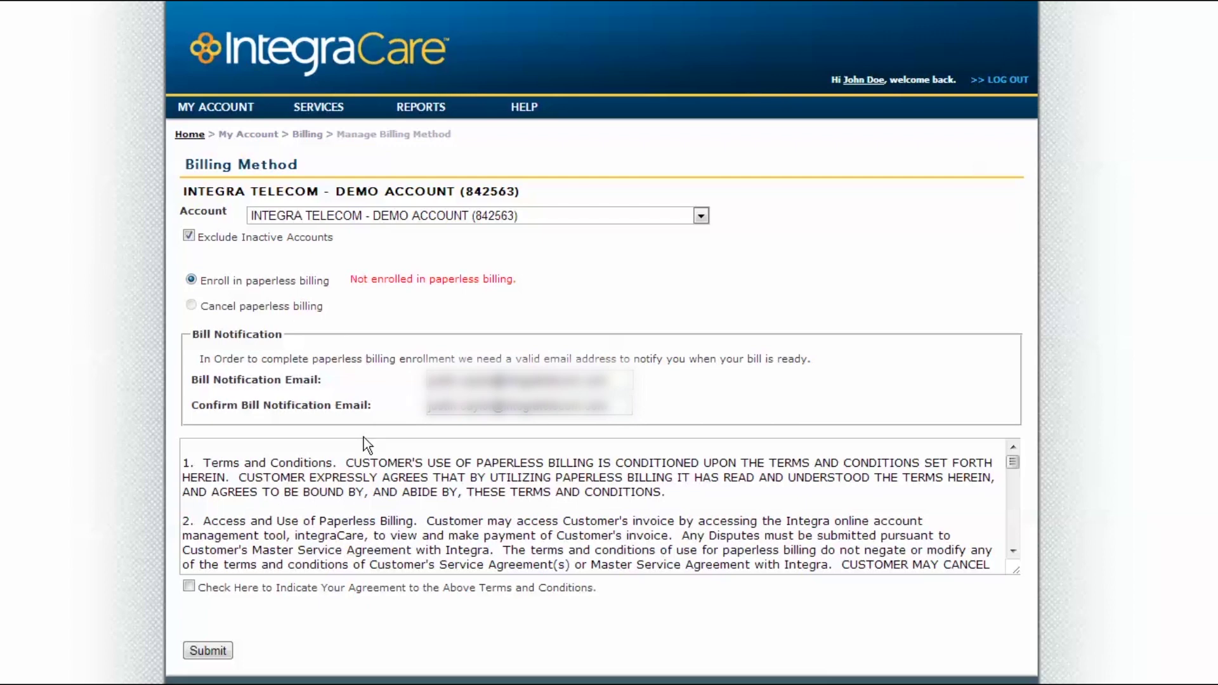
click(201, 649)
mouse_move(319, 108)
mouse_move(406, 245)
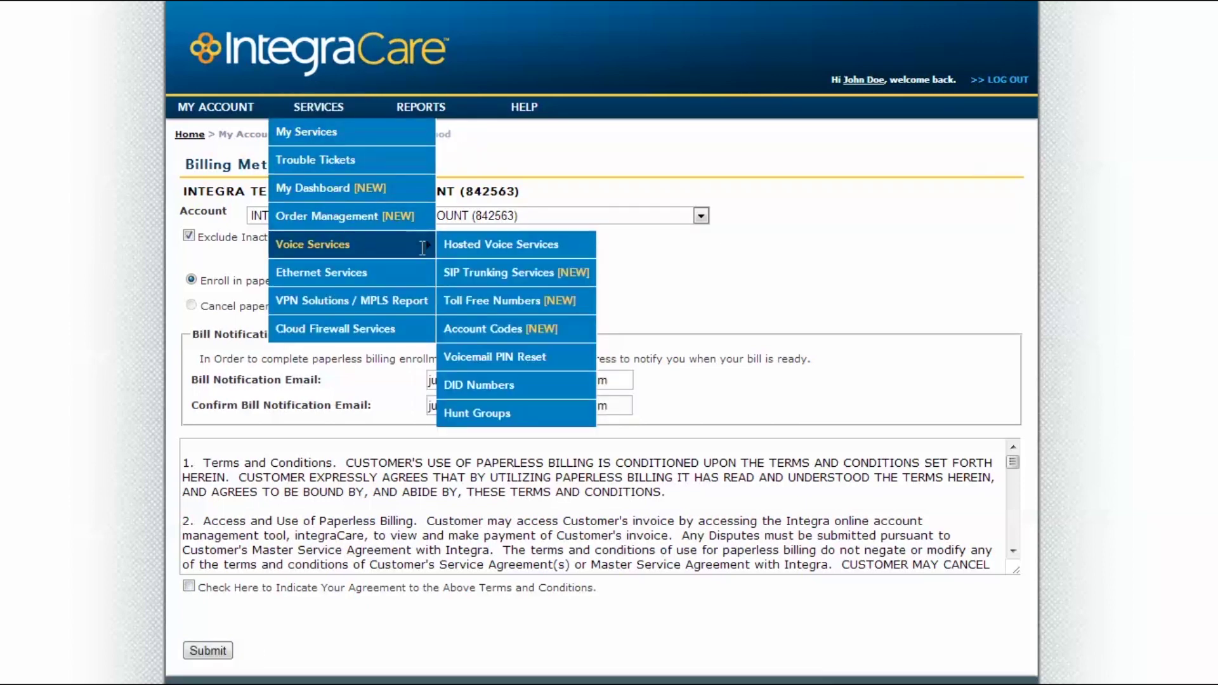
- Reset the voicemail box PIN by entering and confirming a new four-digit PIN
click(504, 356)
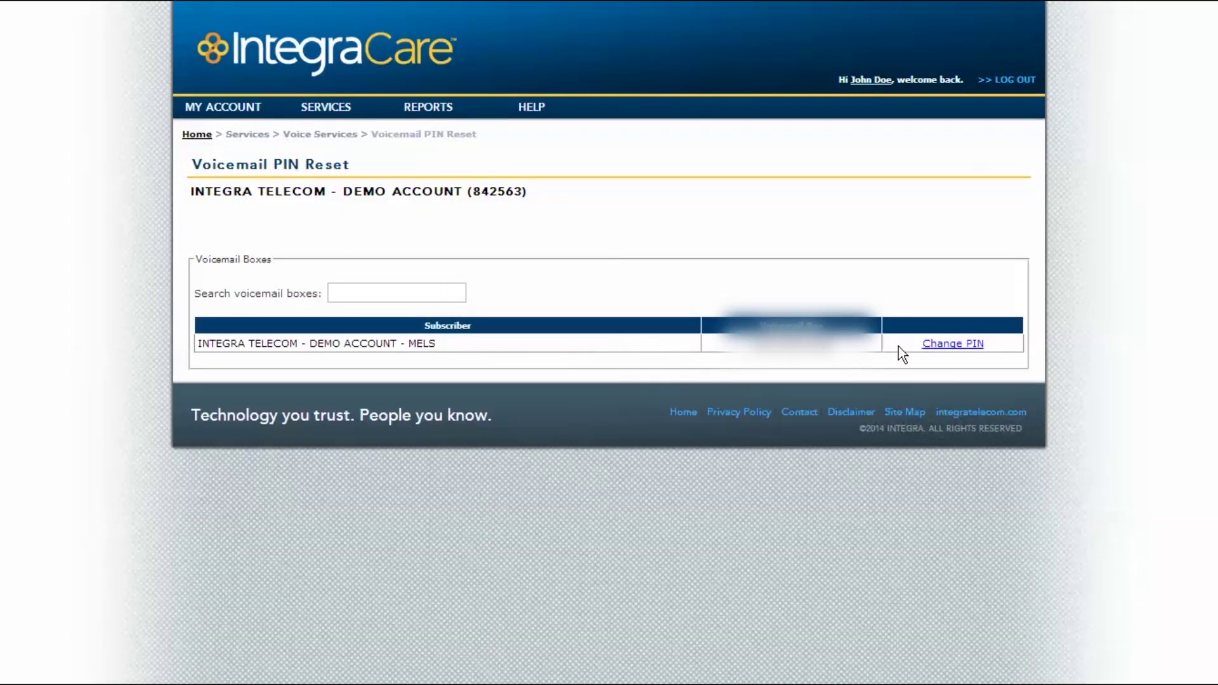
click(922, 349)
click(374, 300)
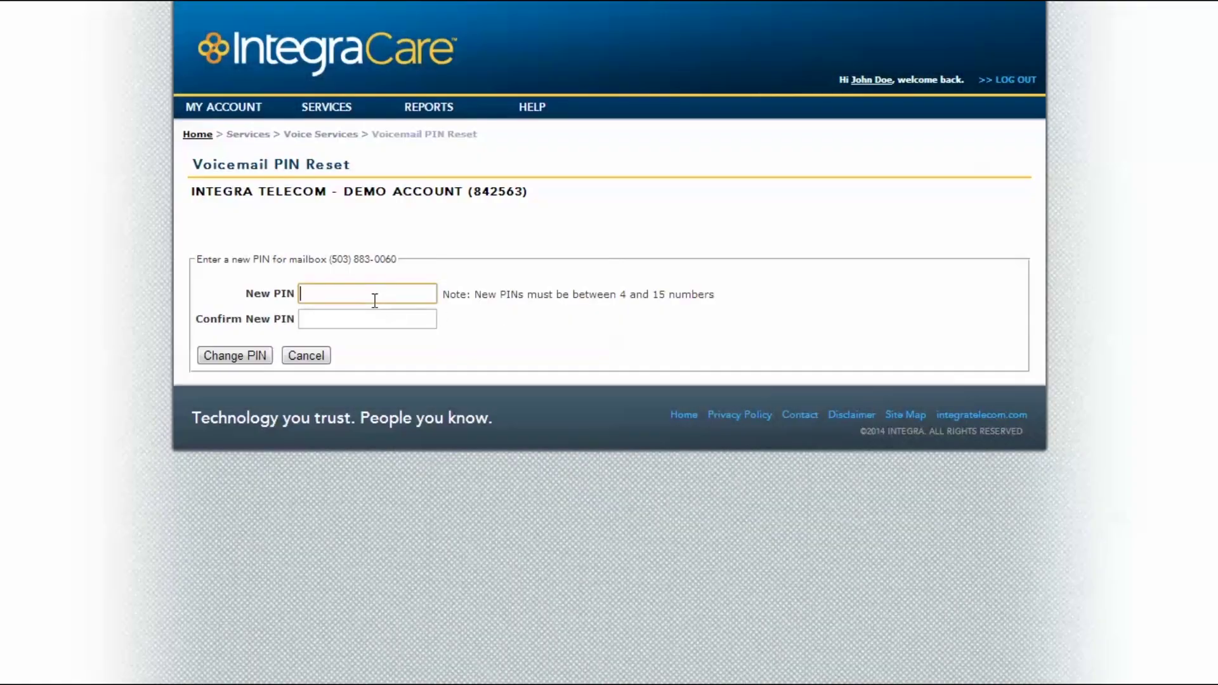
text(1234)
key(Tab)
text(1234)
click(265, 355)
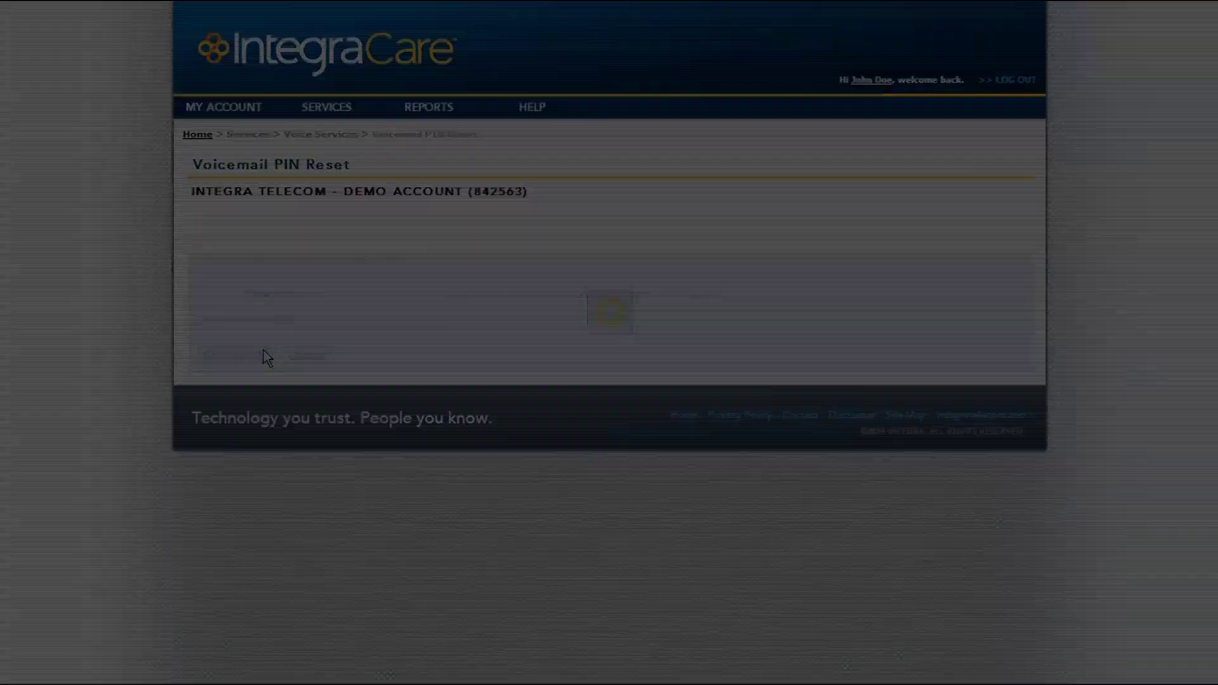
- Go to Services > Voice Services > Toll Free Numbers
mouse_move(332, 96)
mouse_move(356, 244)
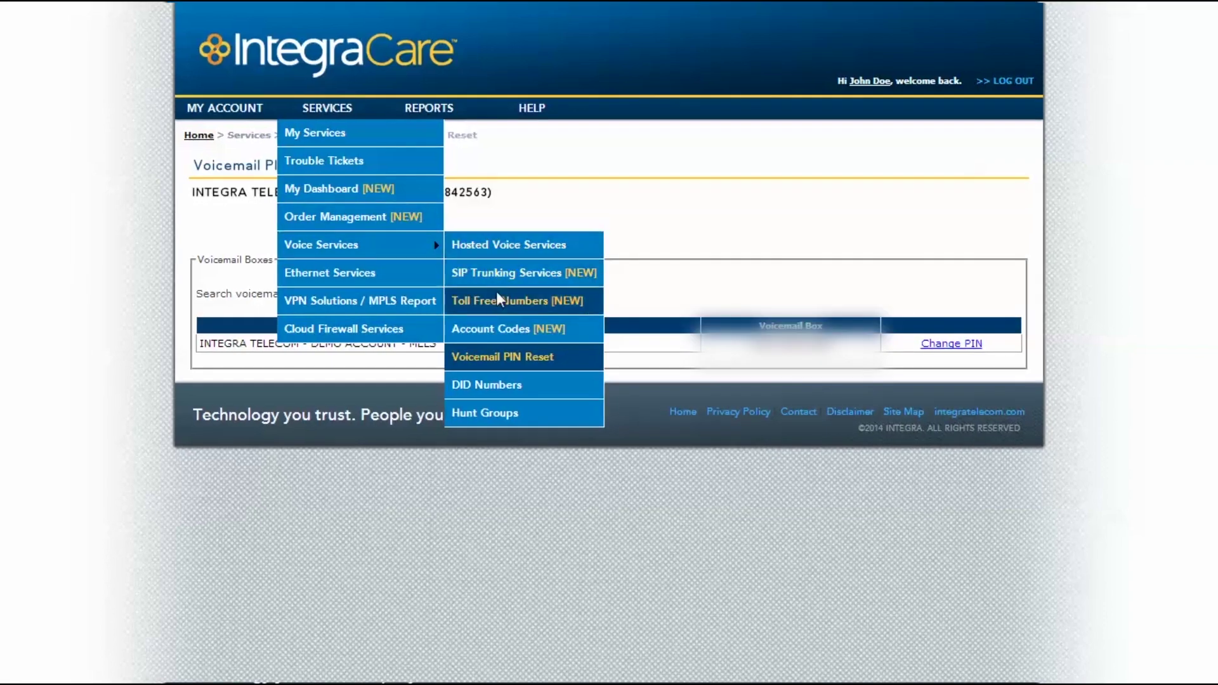
click(499, 298)
- Send an Edit Ring To Number request for the active toll-free number
click(240, 346)
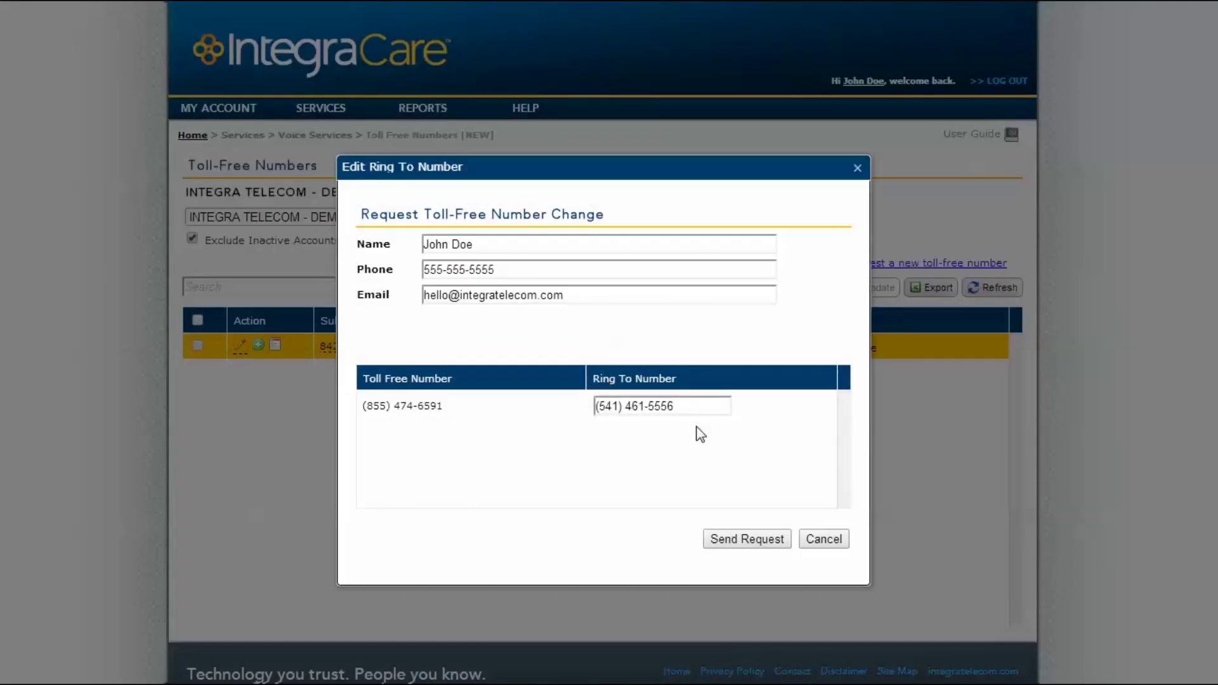
click(733, 540)
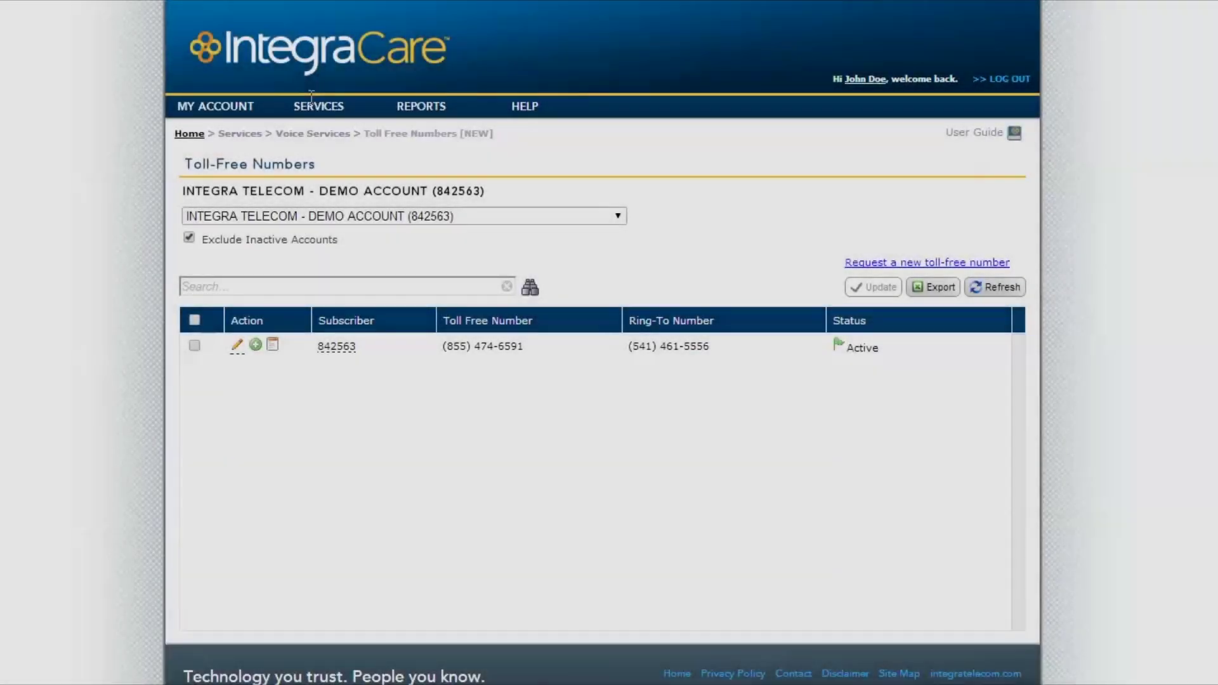
mouse_move(317, 106)
mouse_move(359, 244)
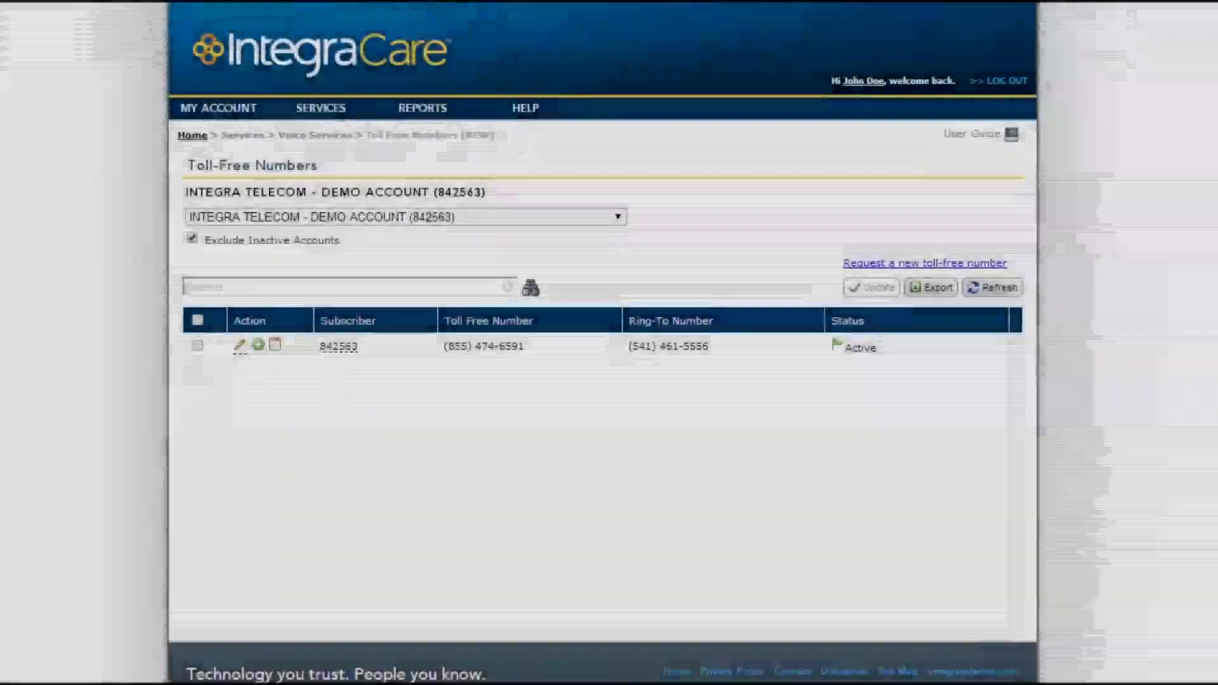
mouse_move(323, 109)
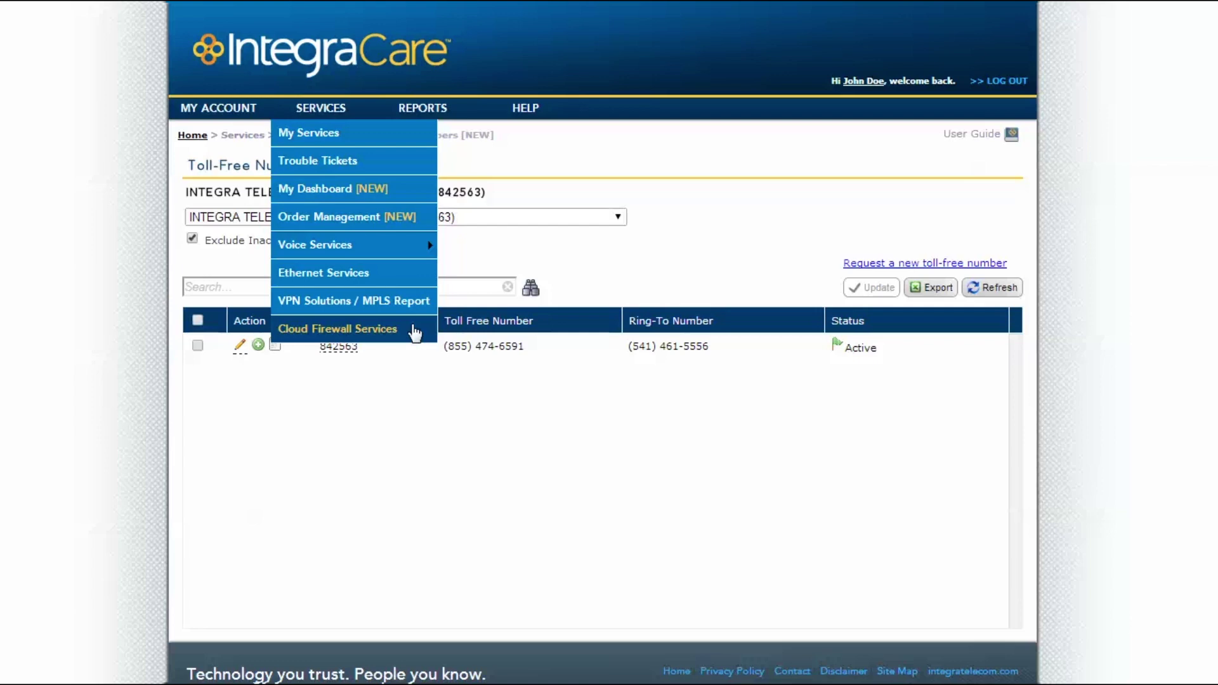
- Visit the Cloud Firewall Services login page, then export the December, 2013 long distance summary to Excel
click(414, 330)
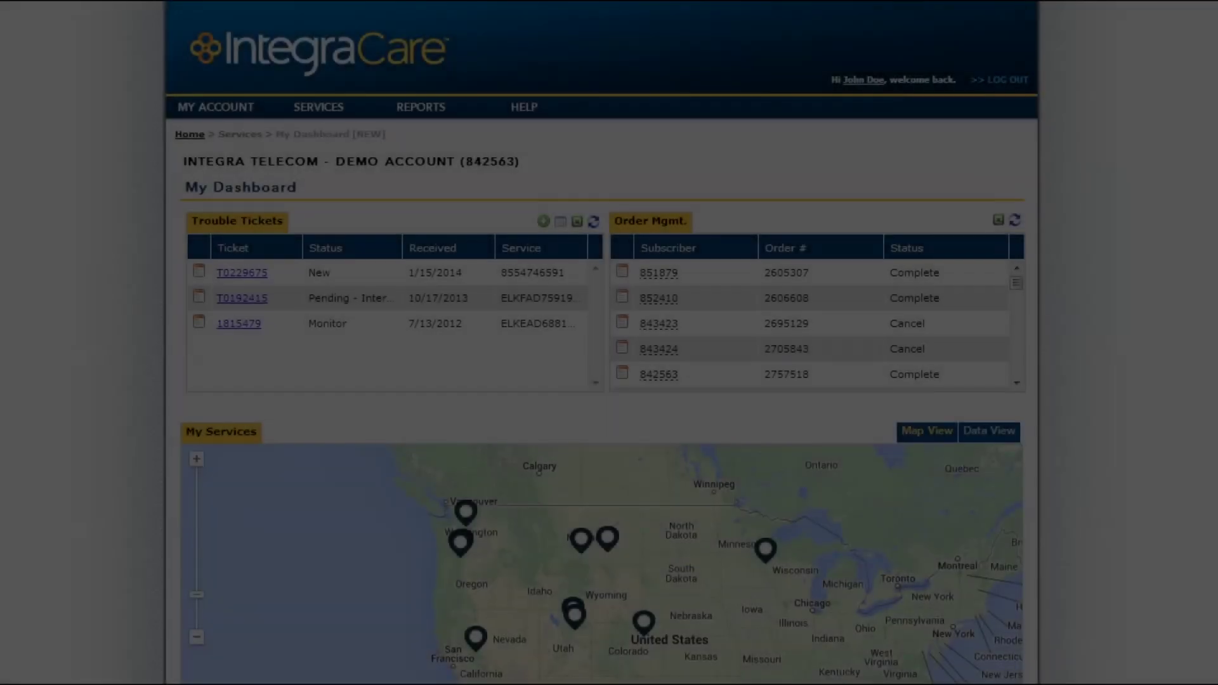
mouse_move(352, 113)
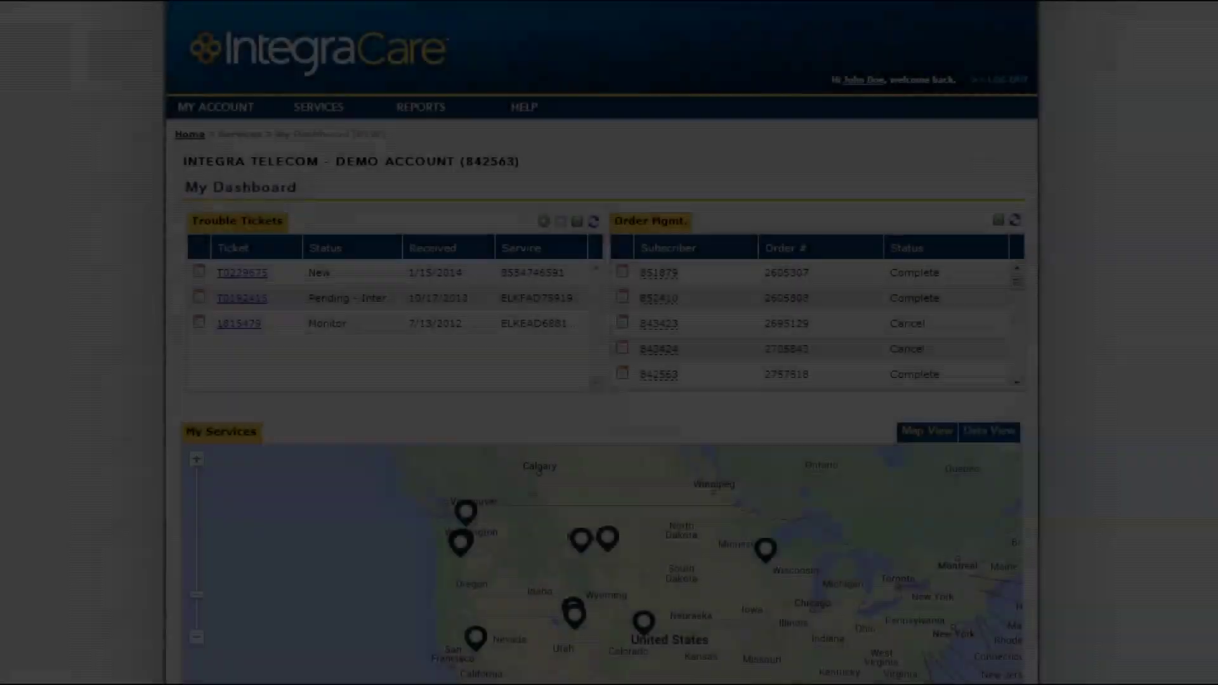
mouse_move(434, 113)
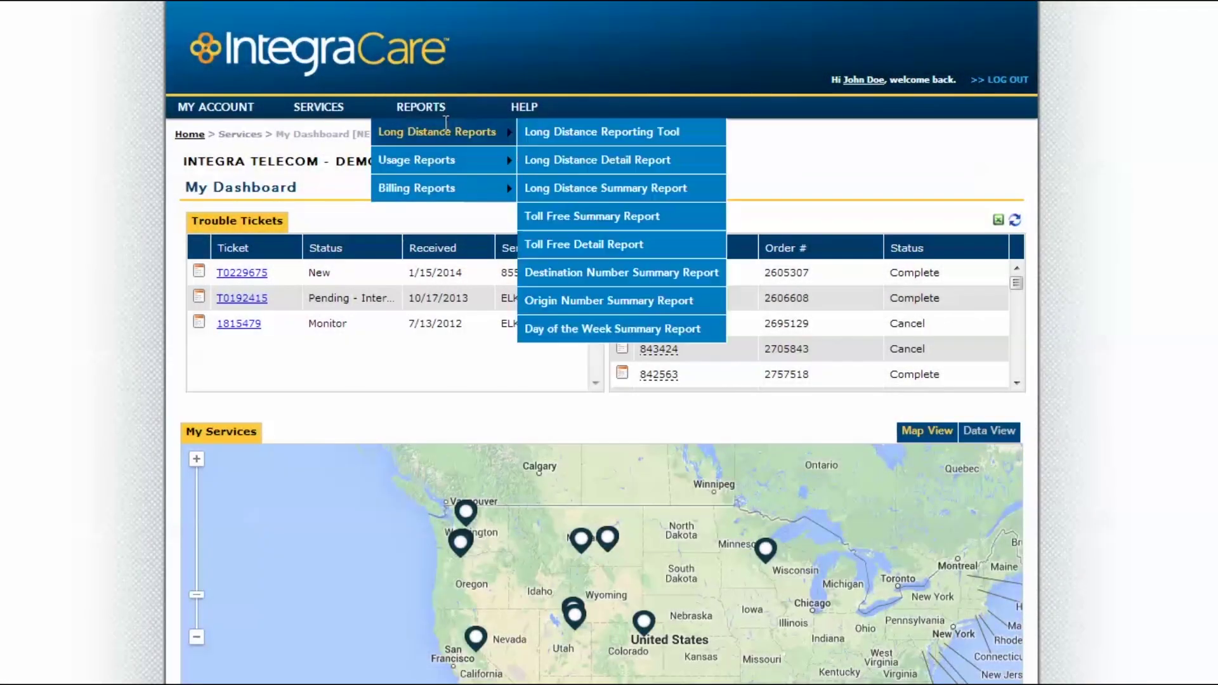
mouse_move(492, 161)
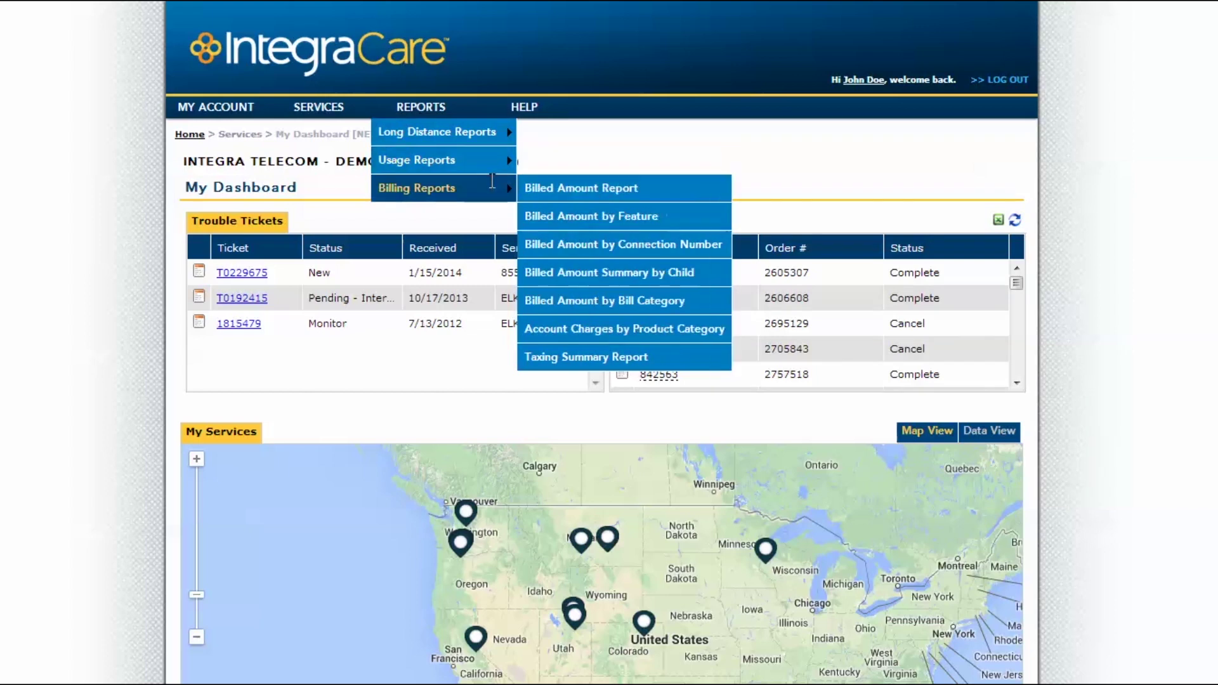
mouse_move(506, 133)
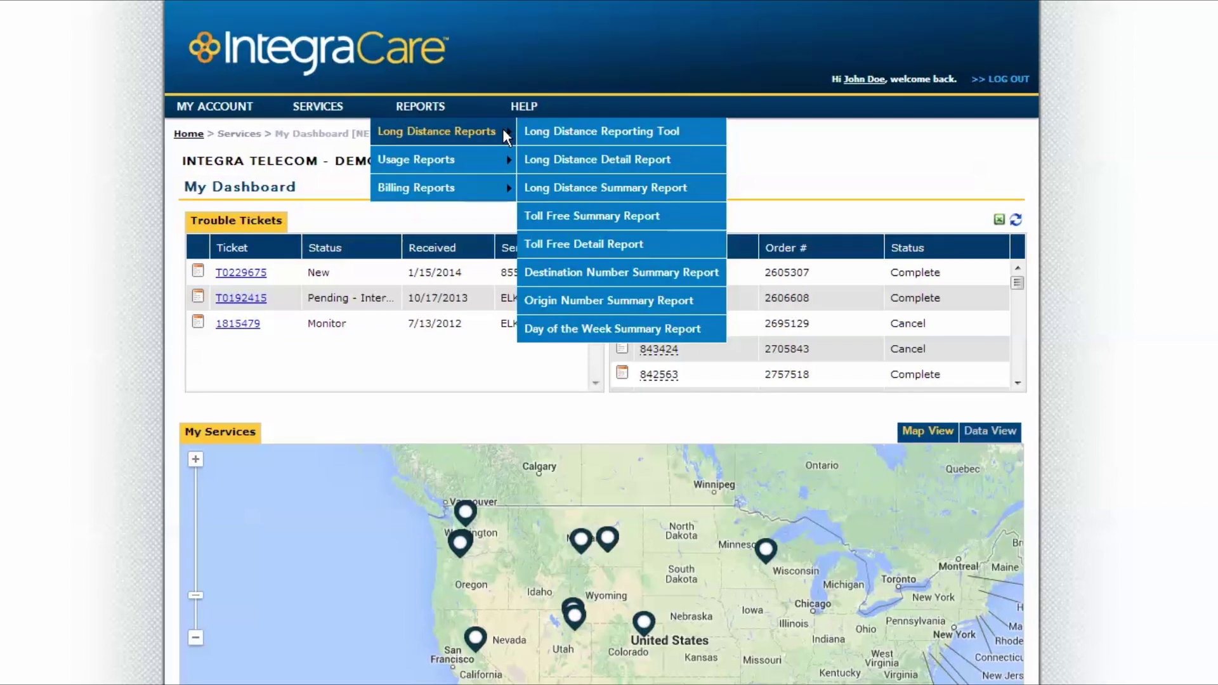
click(549, 130)
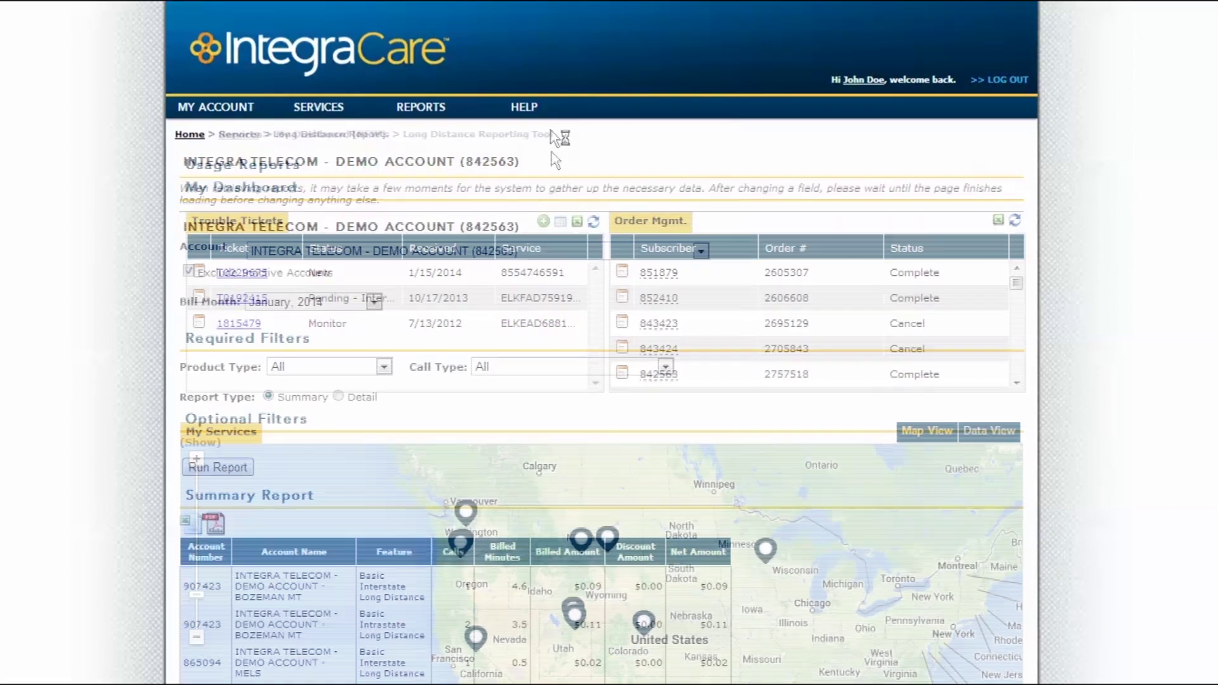
click(344, 302)
click(336, 334)
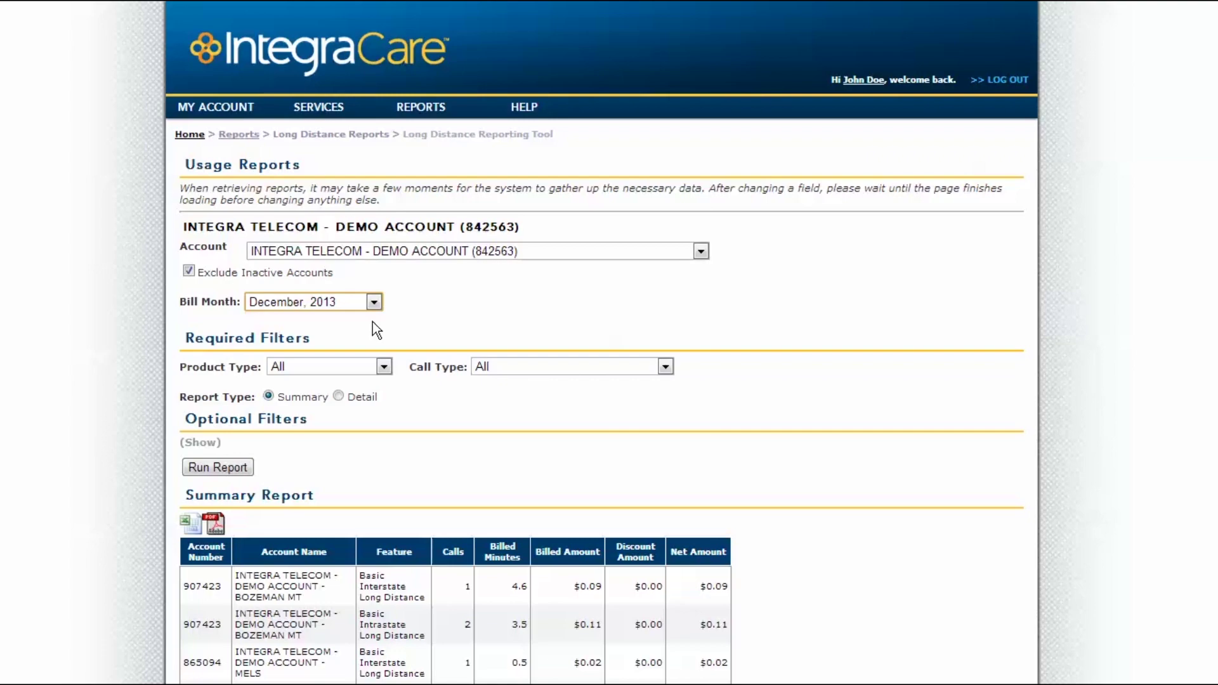
scroll(371, 322, down, 3)
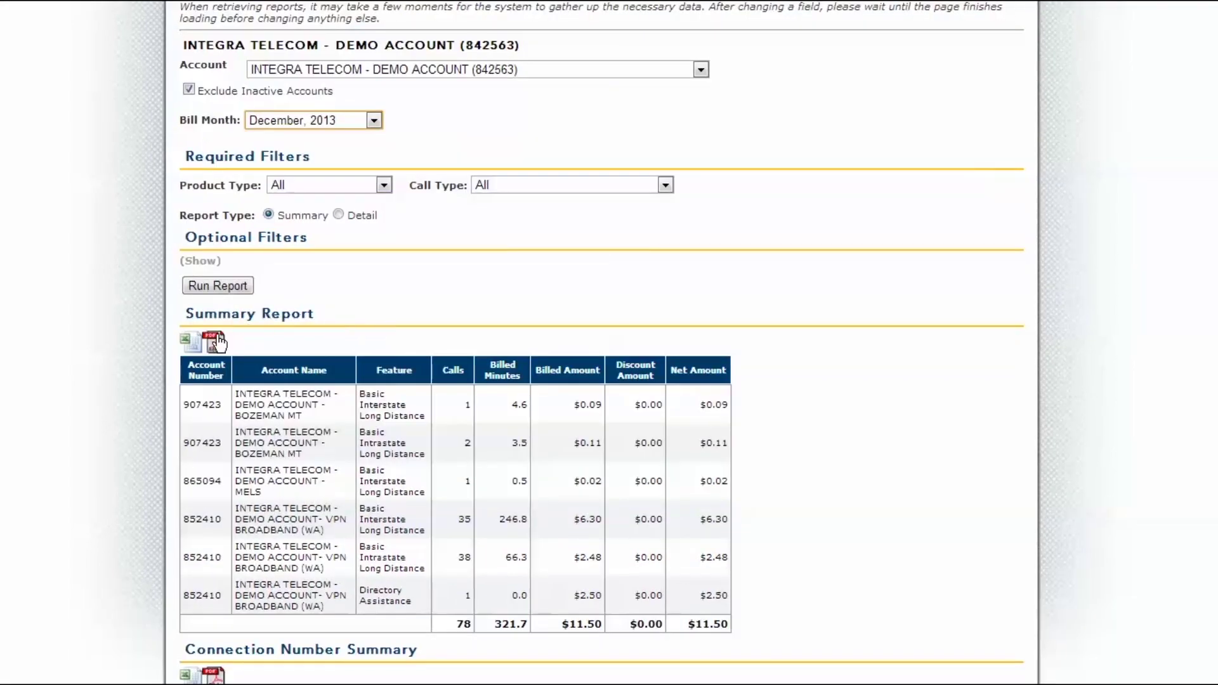
click(186, 341)
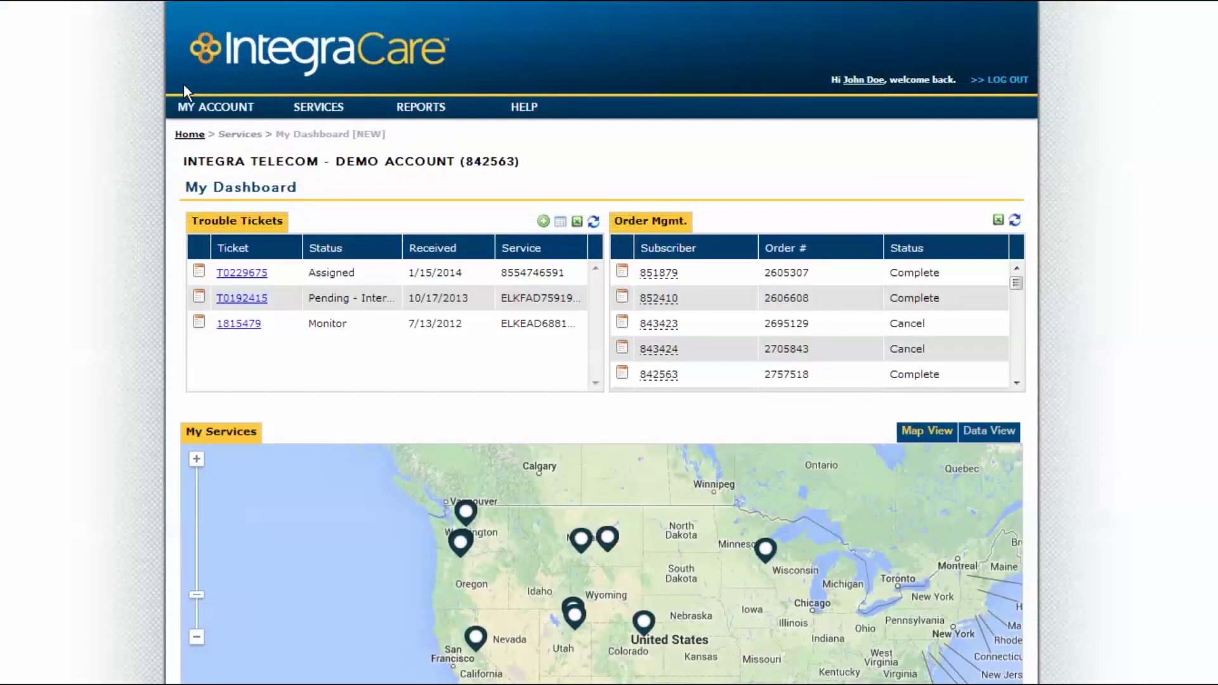
- Save My Dashboard as the landing page preference, then view the Contact Us / Support page
mouse_move(188, 101)
mouse_move(222, 216)
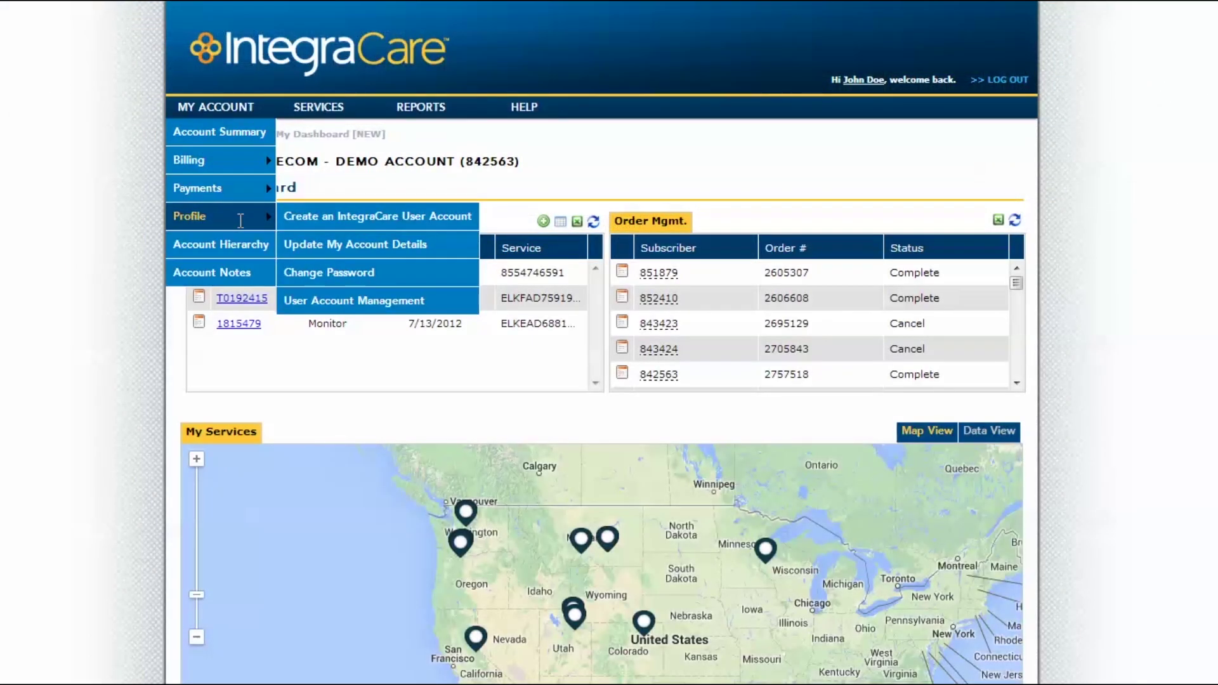
click(340, 249)
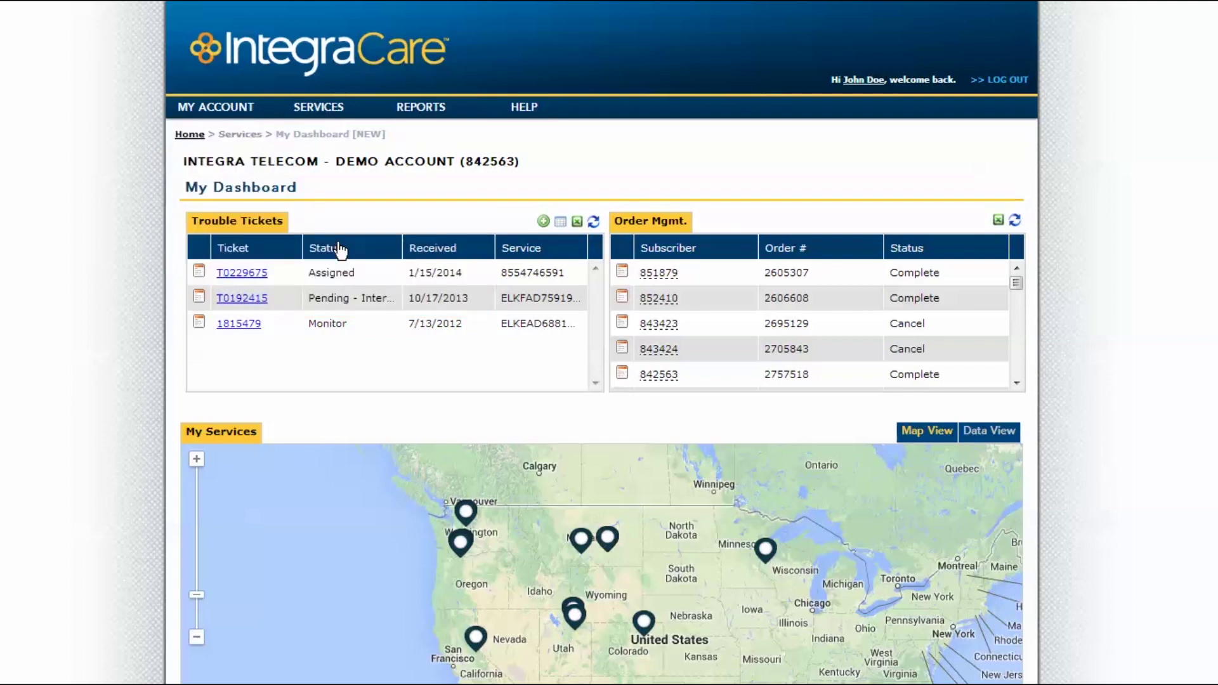
scroll(662, 246, down, 3)
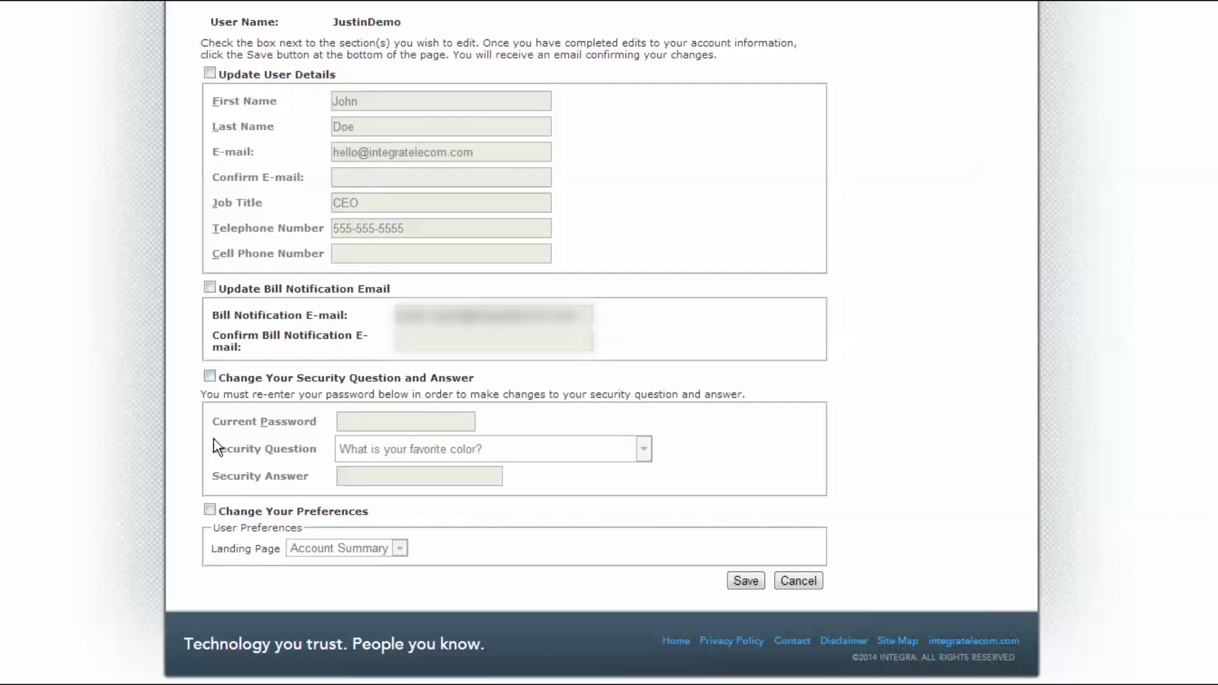
click(209, 509)
click(408, 550)
click(396, 578)
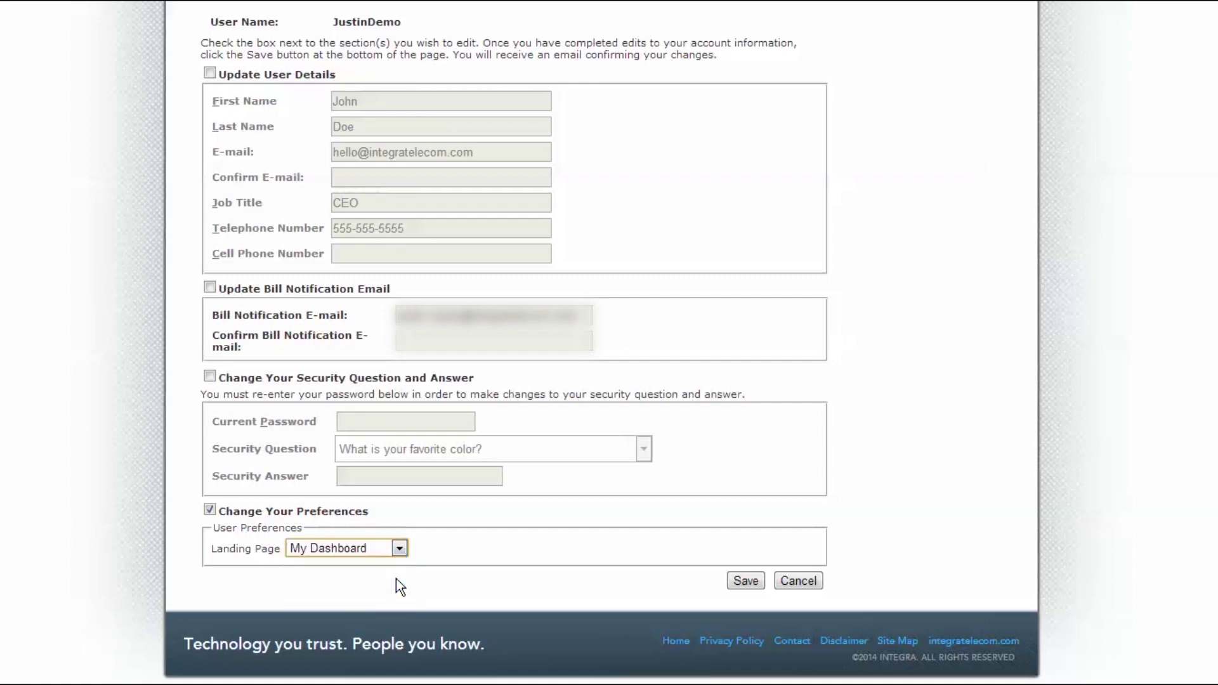
click(739, 581)
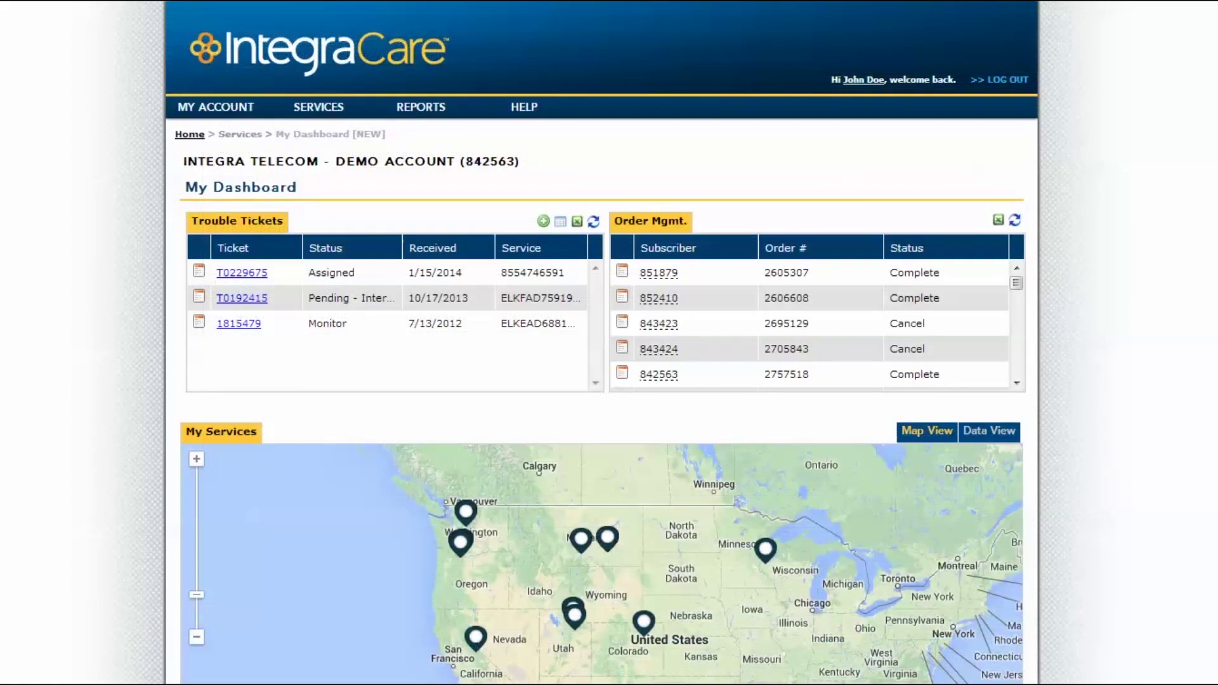
mouse_move(519, 101)
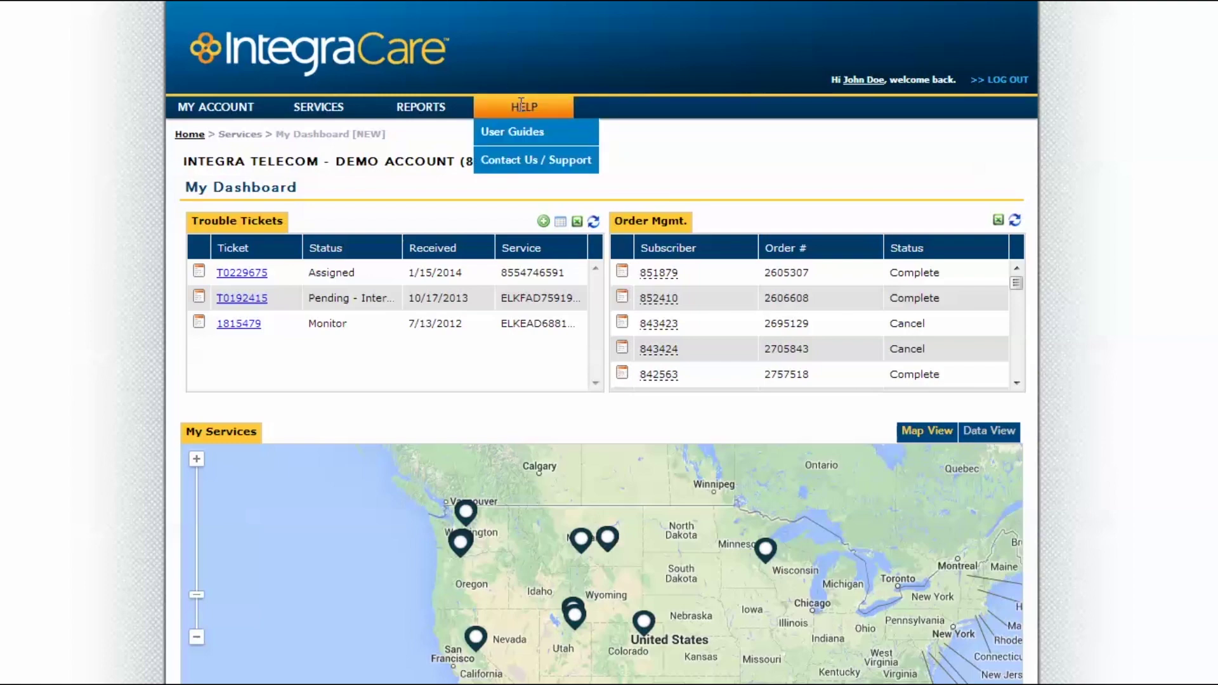
click(588, 162)
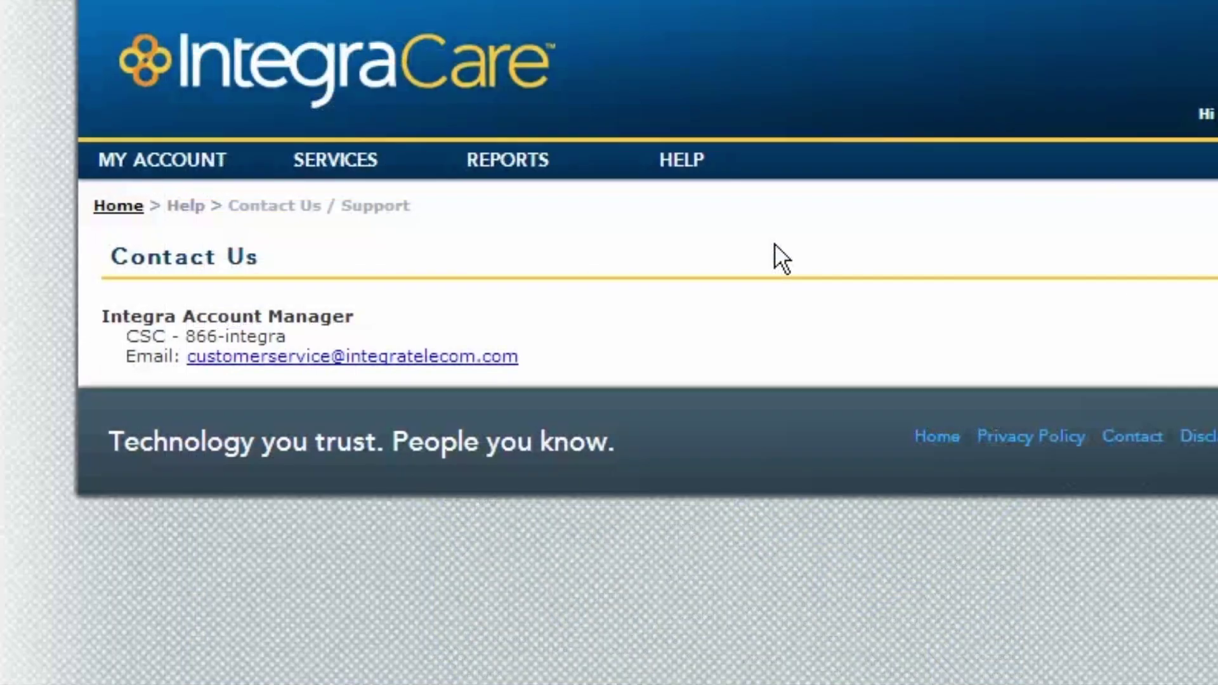